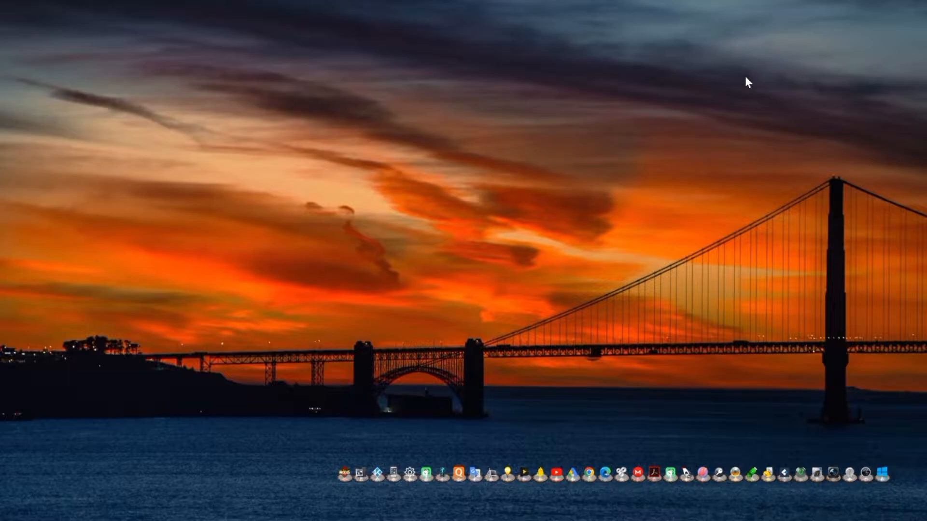
- Switch to the Excel workbook and enter a DAY formula in E3 extracting the day from the date of birth in C3
key("alt+Tab")
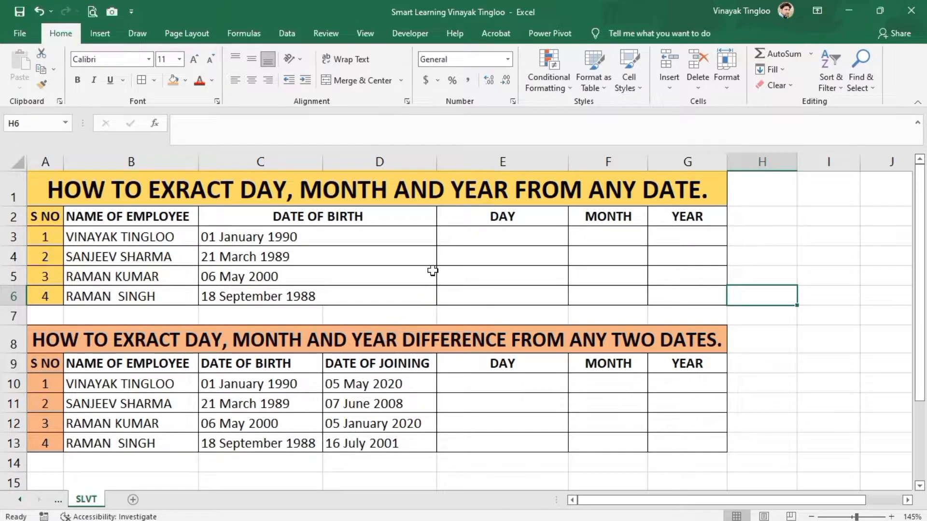
left_click(496, 234)
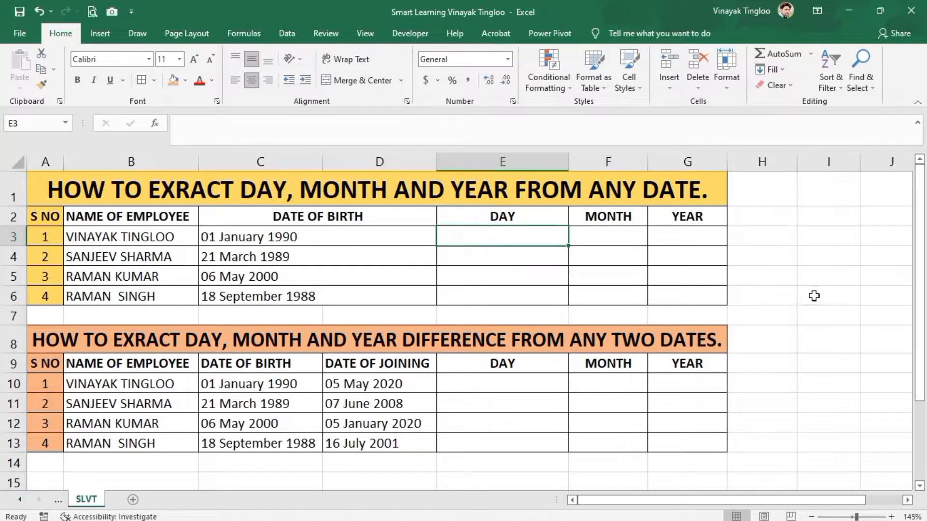
type("=DA")
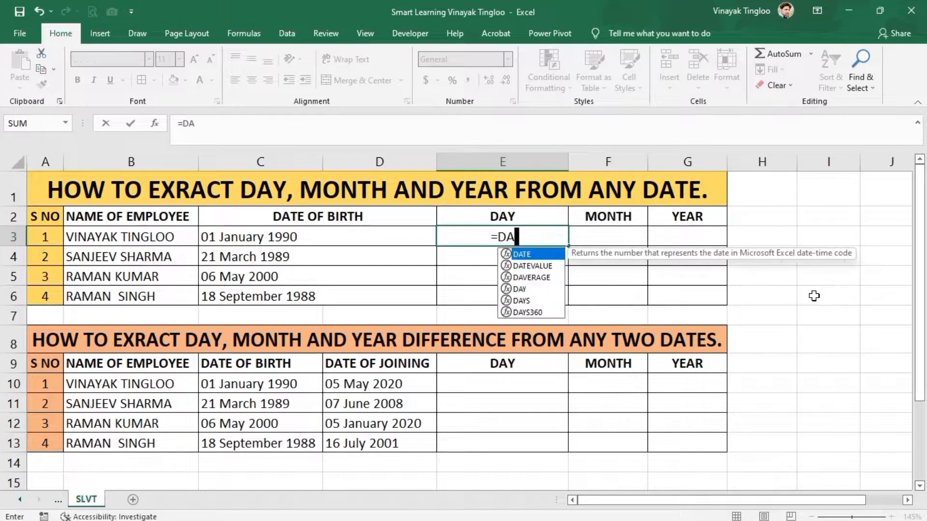
type("Y")
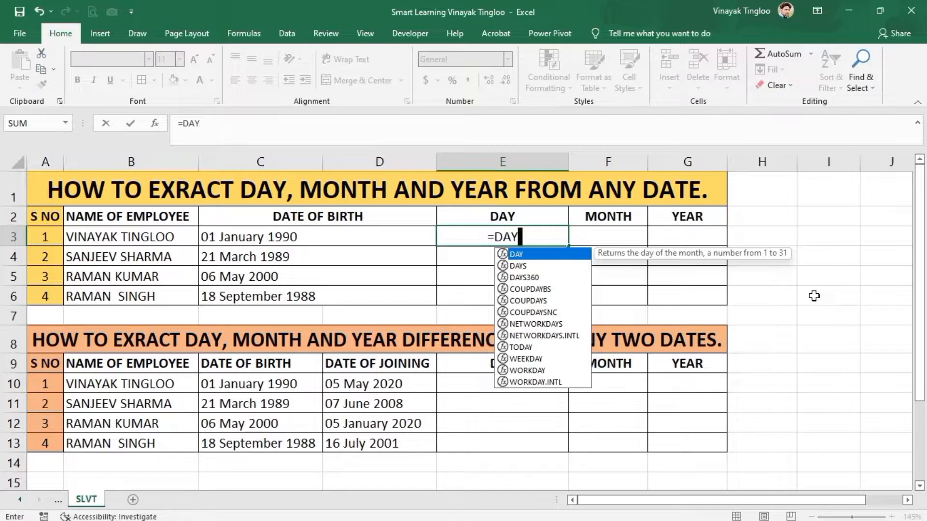
key("Tab")
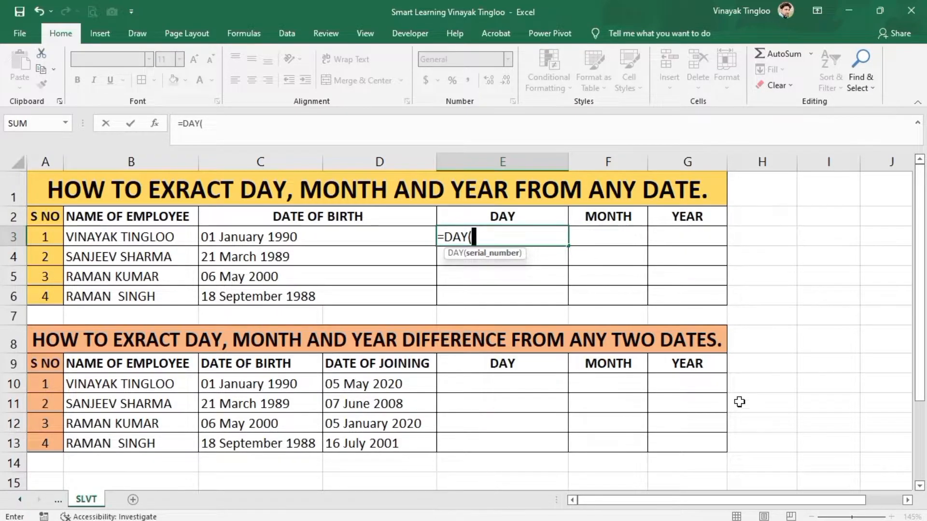
left_click(385, 239)
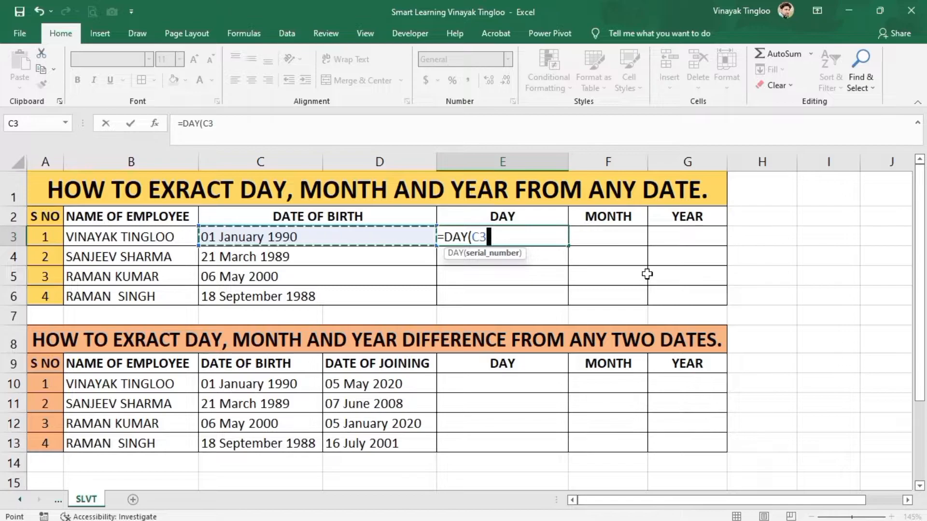
key("Return")
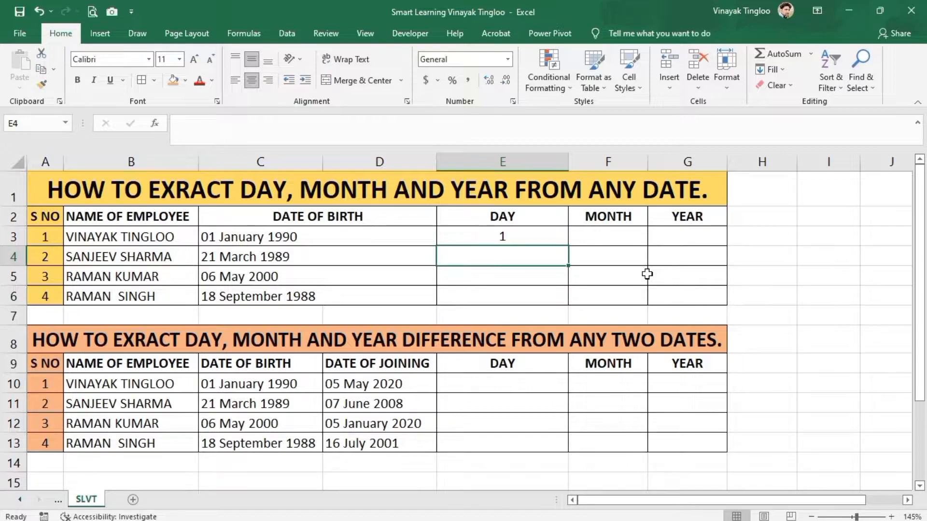
- Enter a MONTH formula in F3 that extracts the month from the date of birth in C3
left_click(623, 236)
type("=")
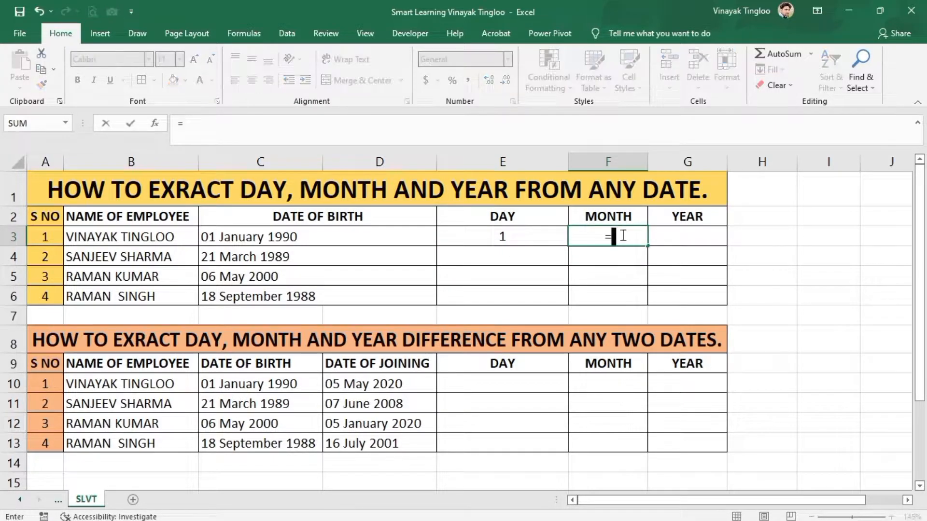
type("MONTH")
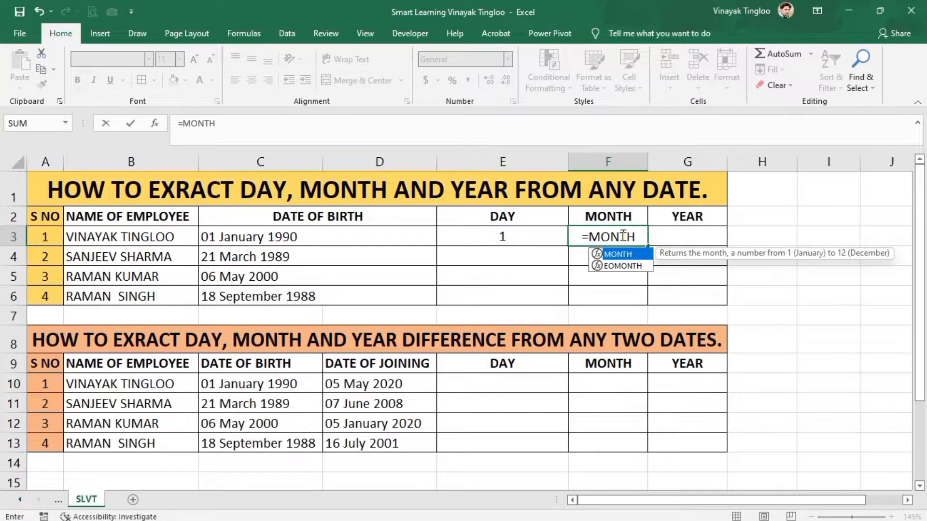
key("Tab")
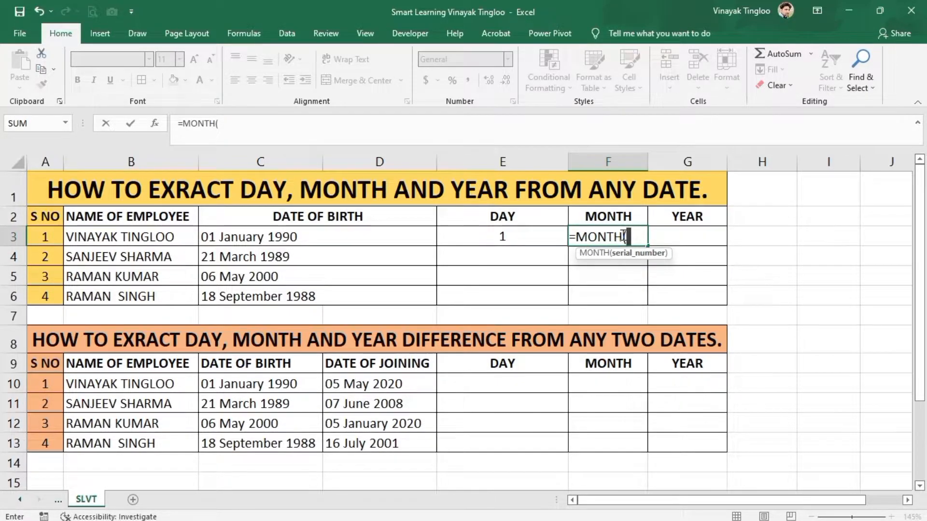
left_click(372, 231)
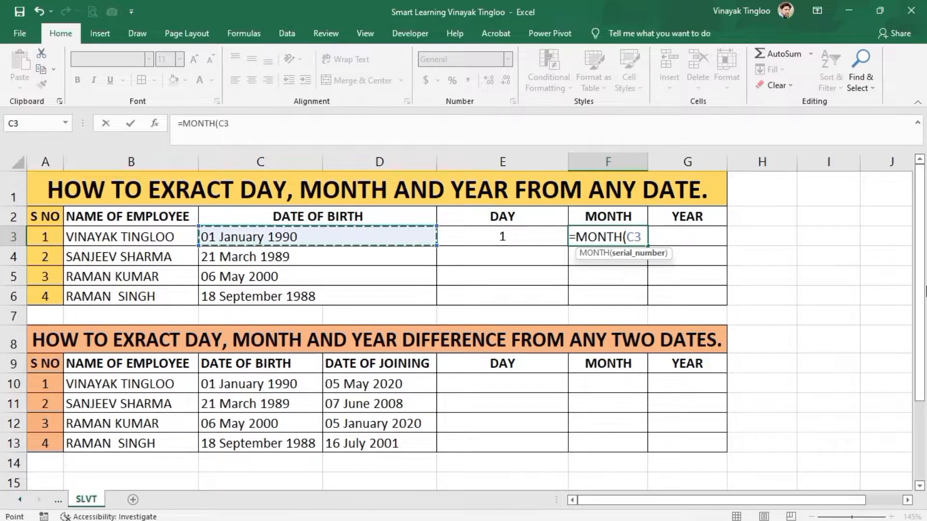
key("Return")
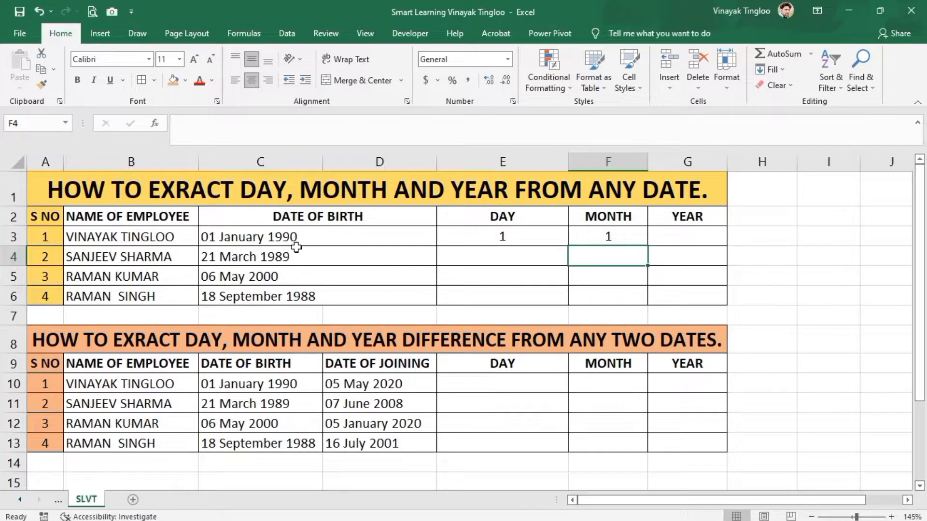
- Enter a YEAR formula in G3 that extracts the year from the date of birth in C3
left_click(709, 236)
type("=YEAR")
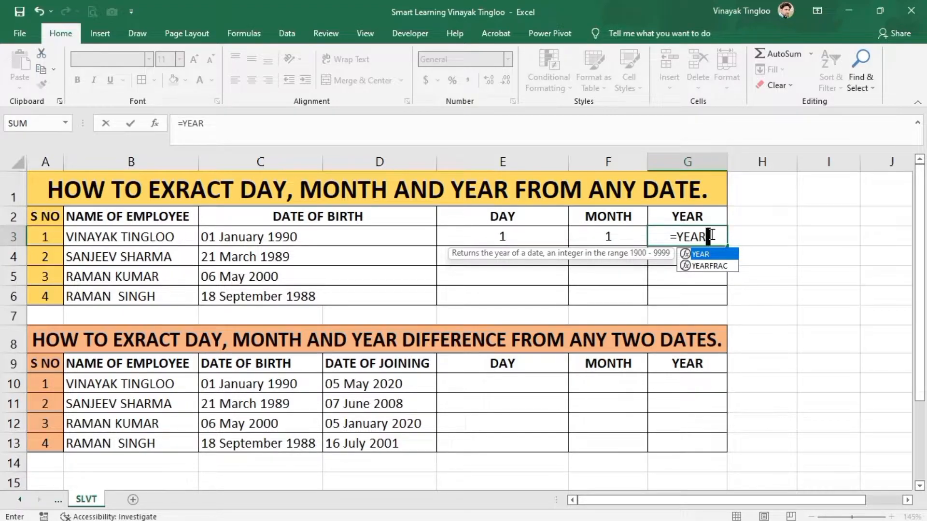
key("Tab")
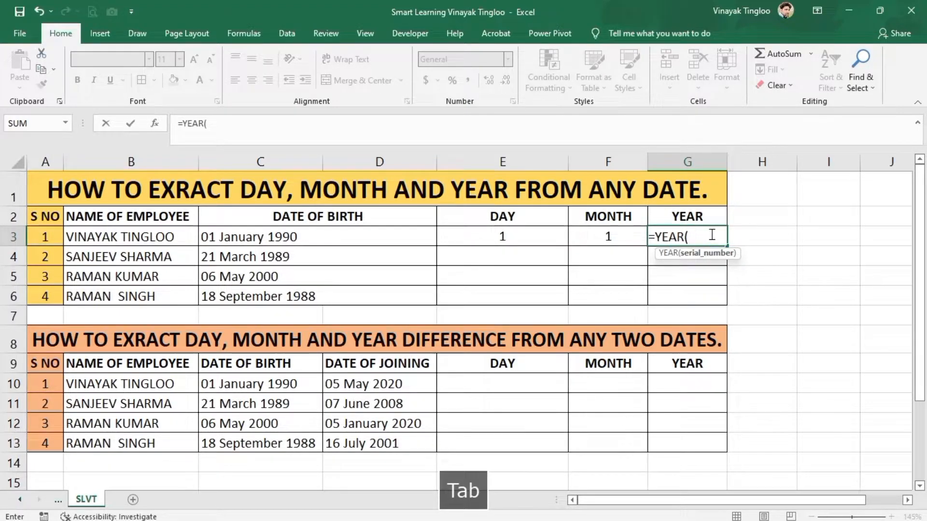
left_click(285, 235)
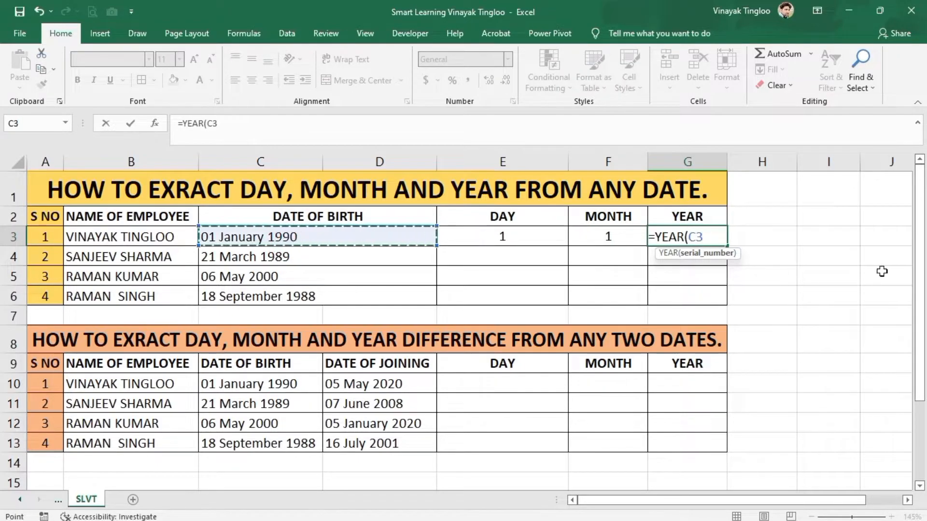
key("Return")
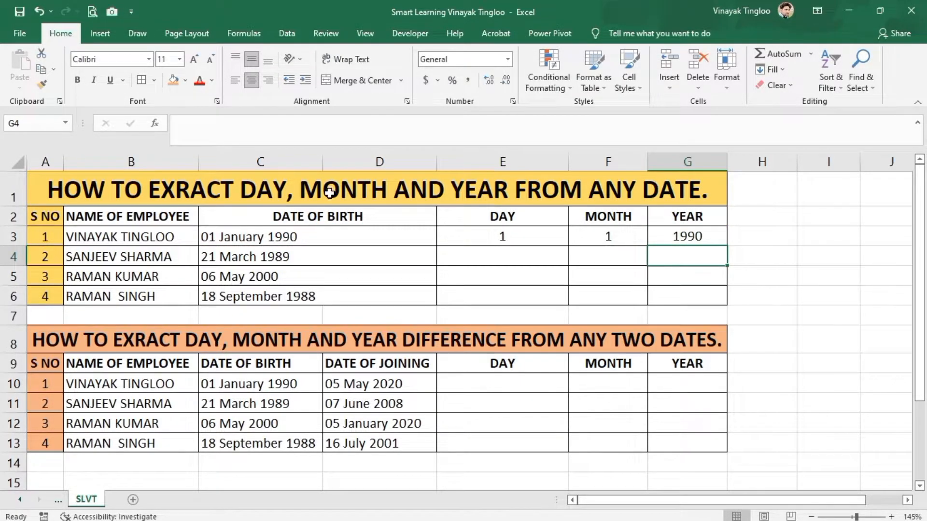
- Copy the day, month and year formulas in E3:G3 down through row 6
left_click_drag(493, 234, 695, 237)
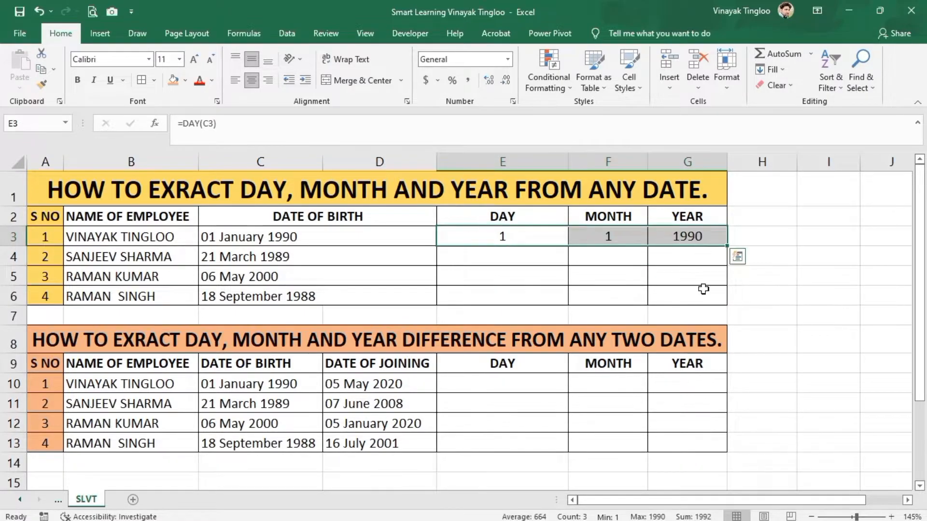
double_click(728, 245)
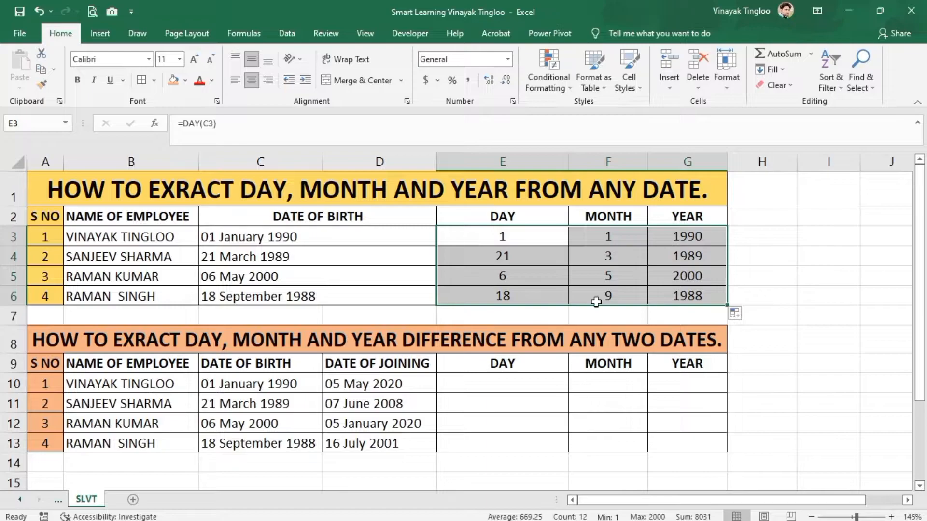
- Enter =DAYS(D10,C10) in H10 to count days between the joining date and date of birth
scroll(781, 354, "down", 1)
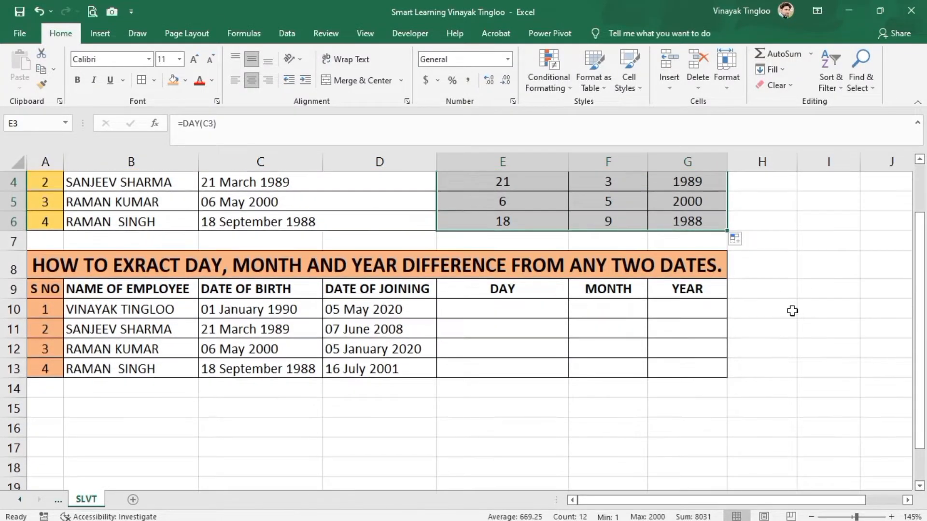
left_click(791, 289)
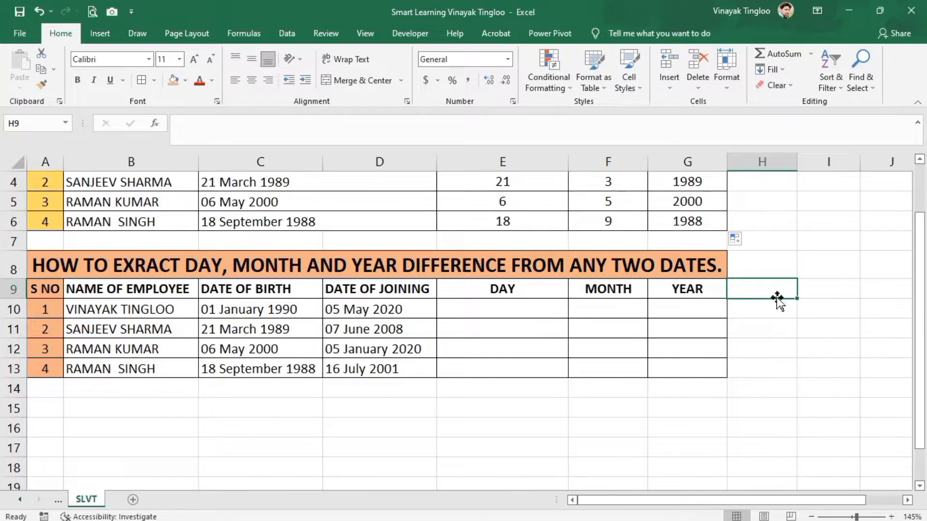
left_click(768, 310)
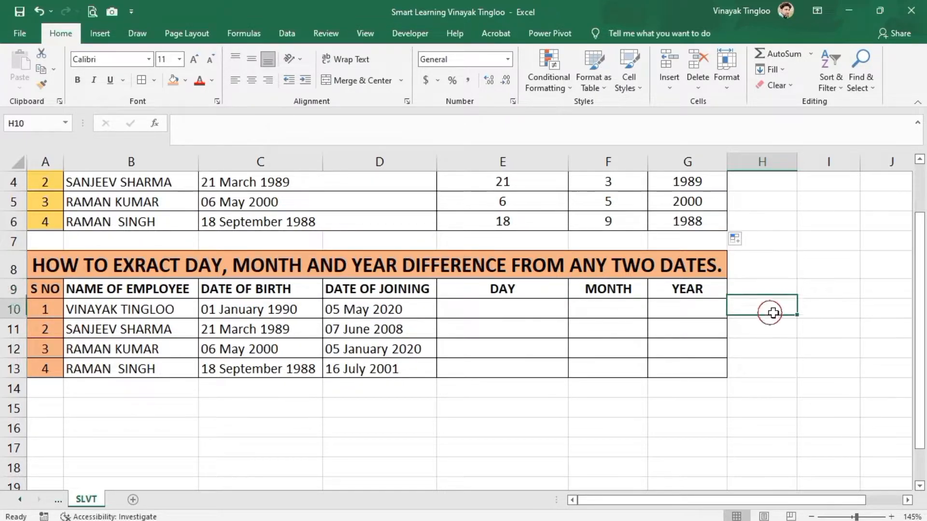
type("=DAYS")
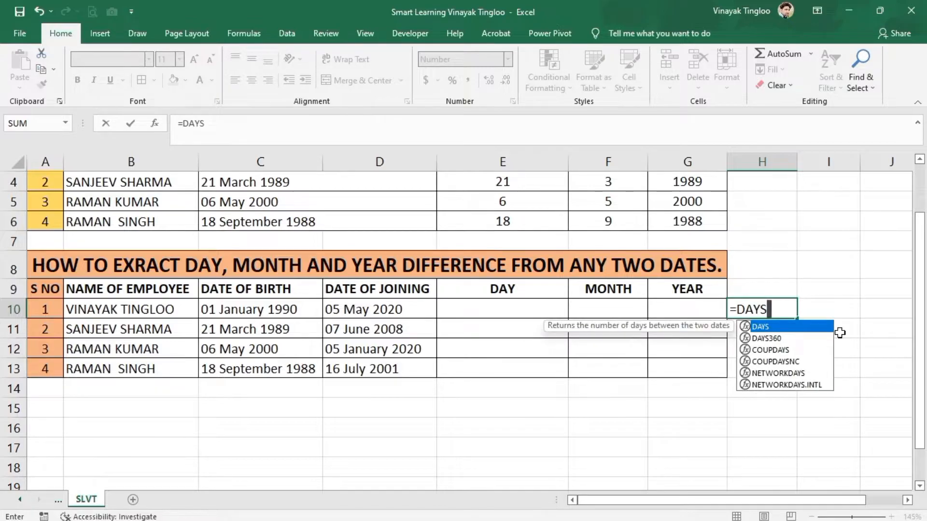
key("Tab")
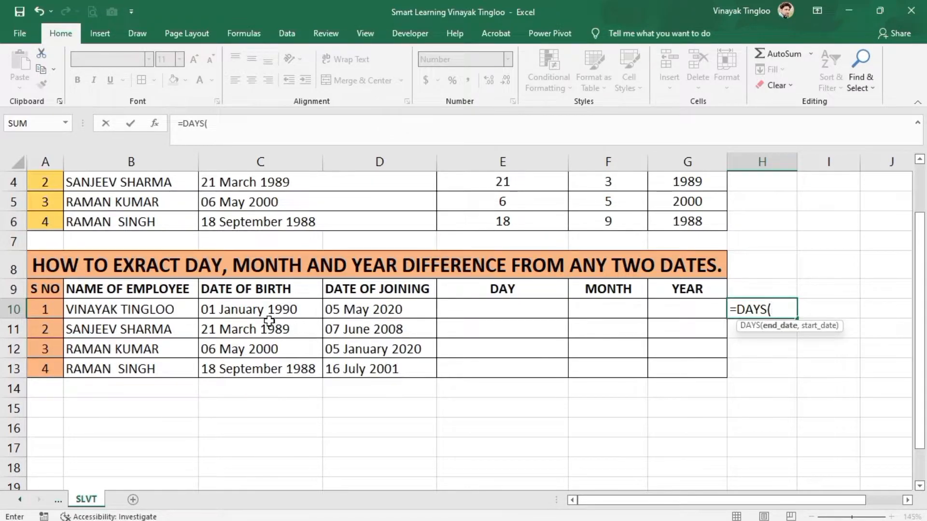
left_click(414, 311)
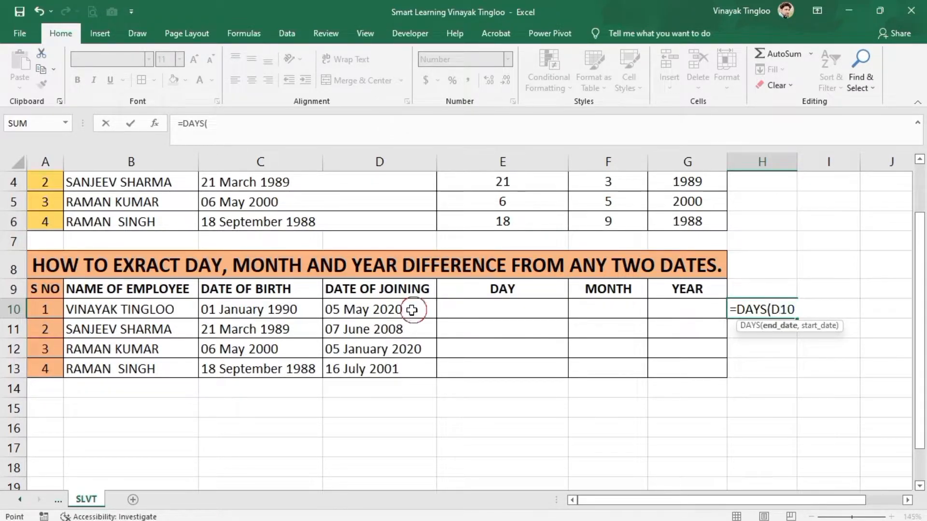
type(",")
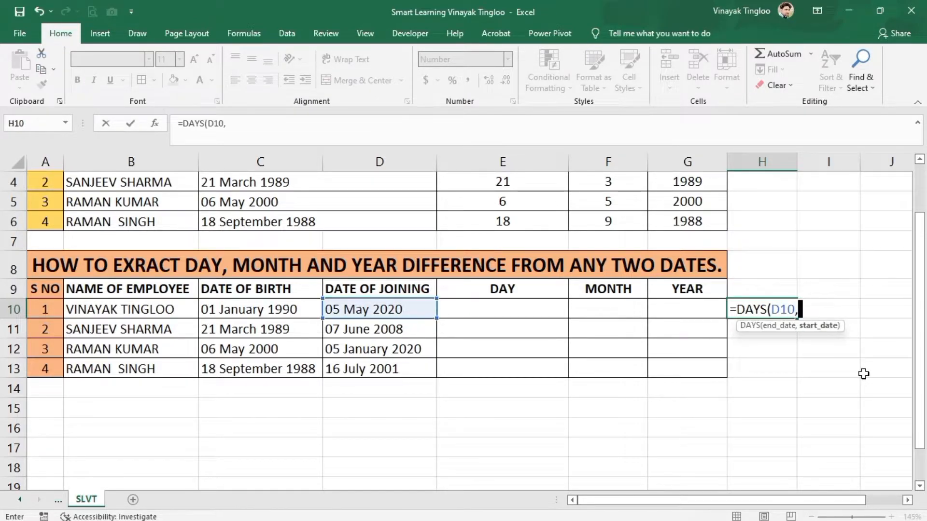
left_click(282, 306)
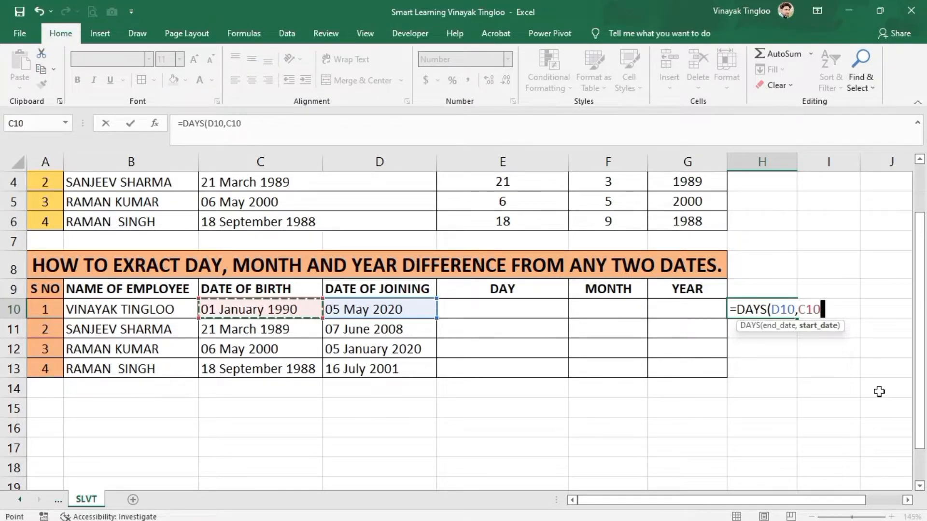
key("Return")
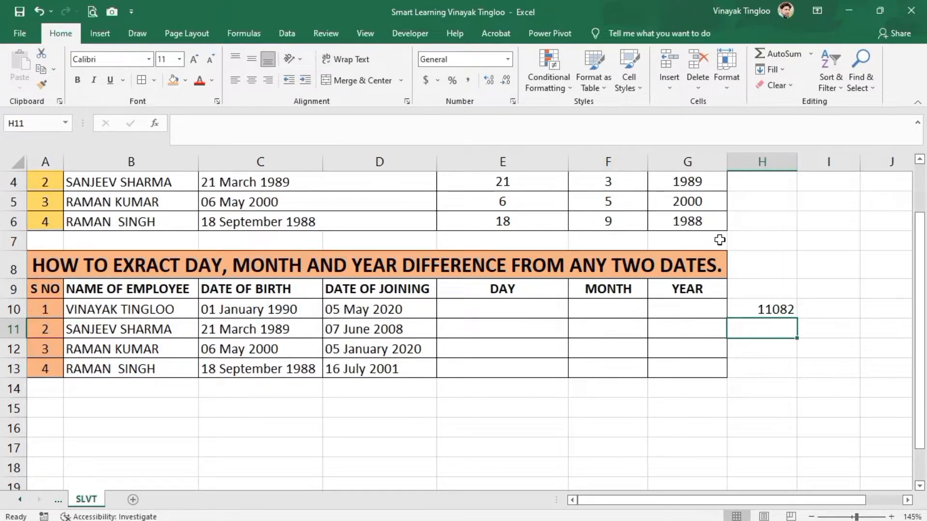
- Enter =YEARFRAC(C10,D10,3) in H11 to compute the year fraction between birth and joining dates with Actual/365 basis
type("=YEAR")
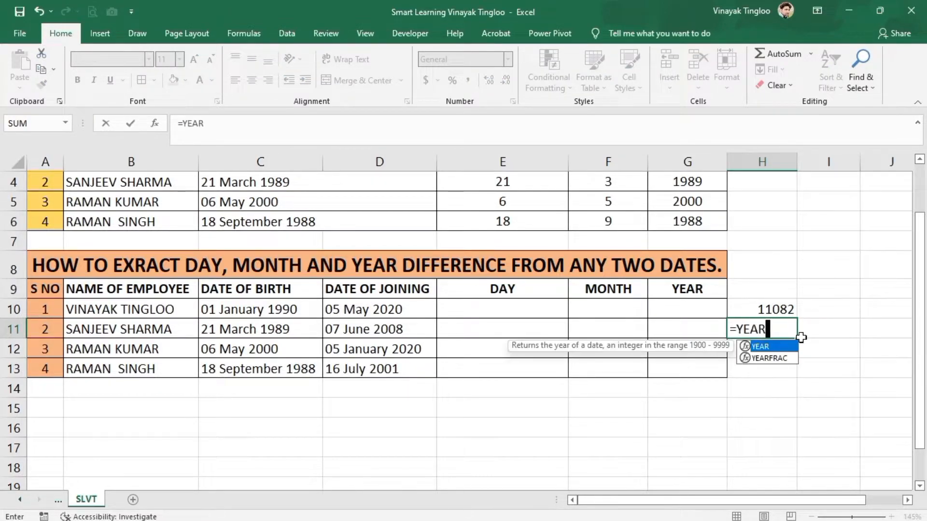
type("FRAC")
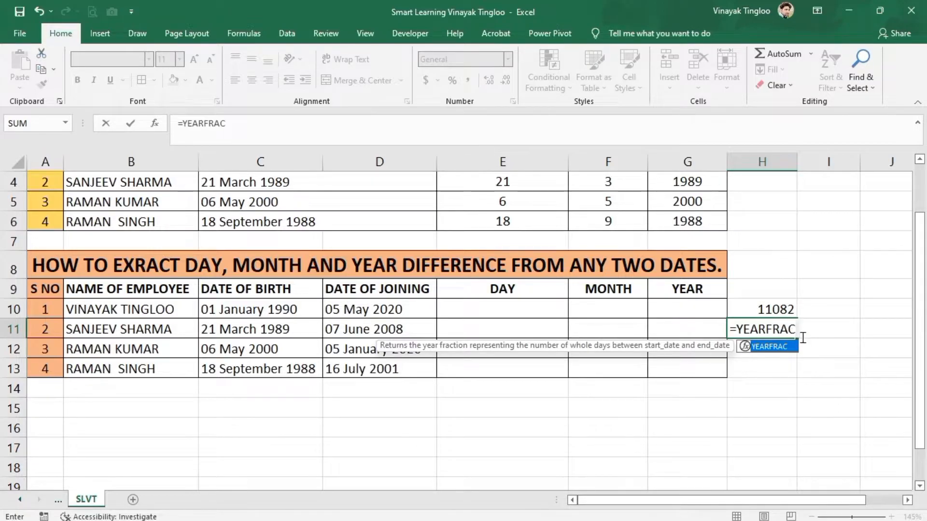
key("Tab")
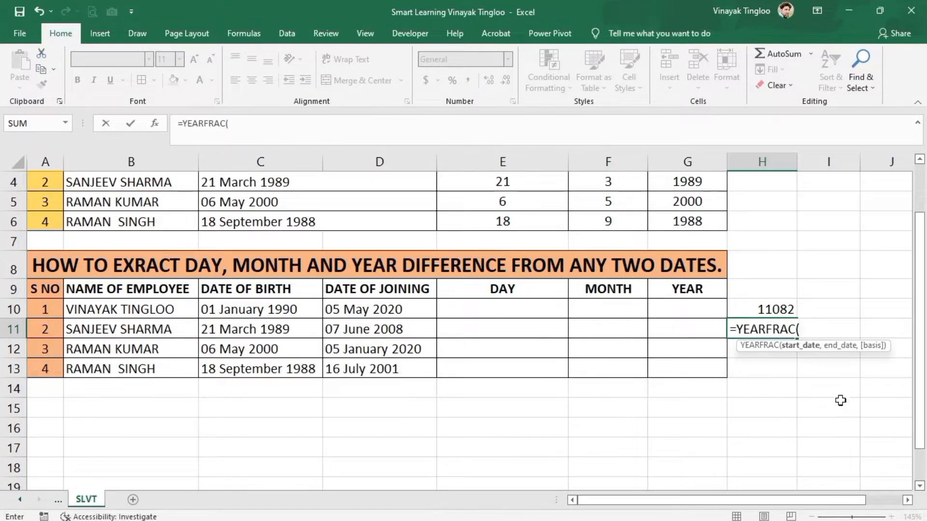
left_click(271, 312)
type(",")
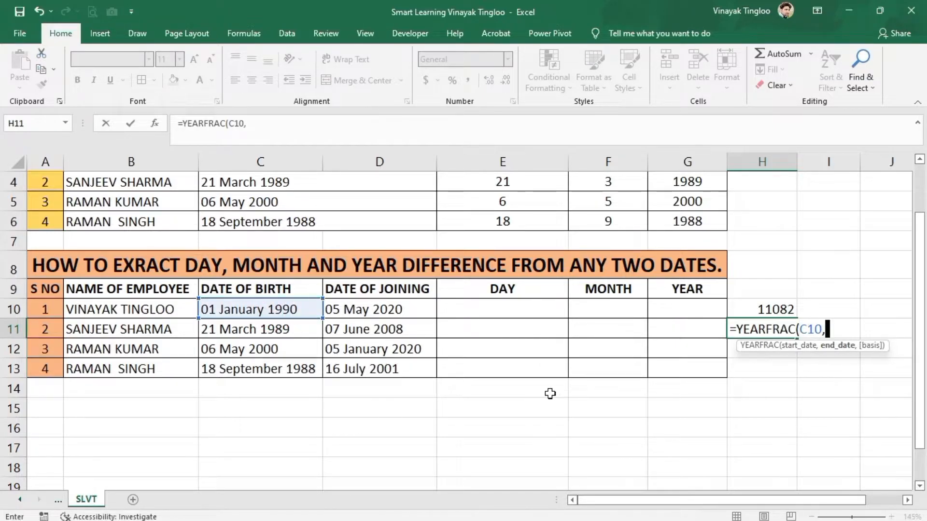
left_click(427, 308)
type(",")
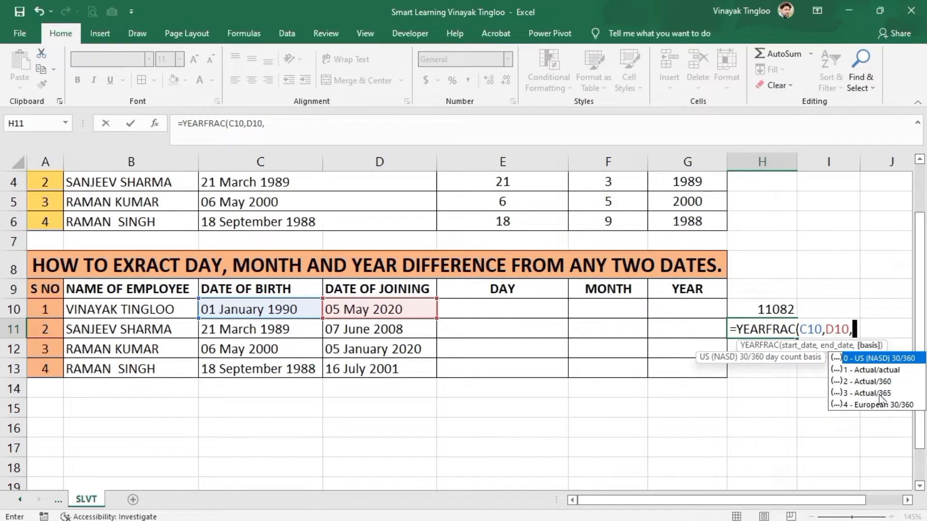
type("3")
key("Return")
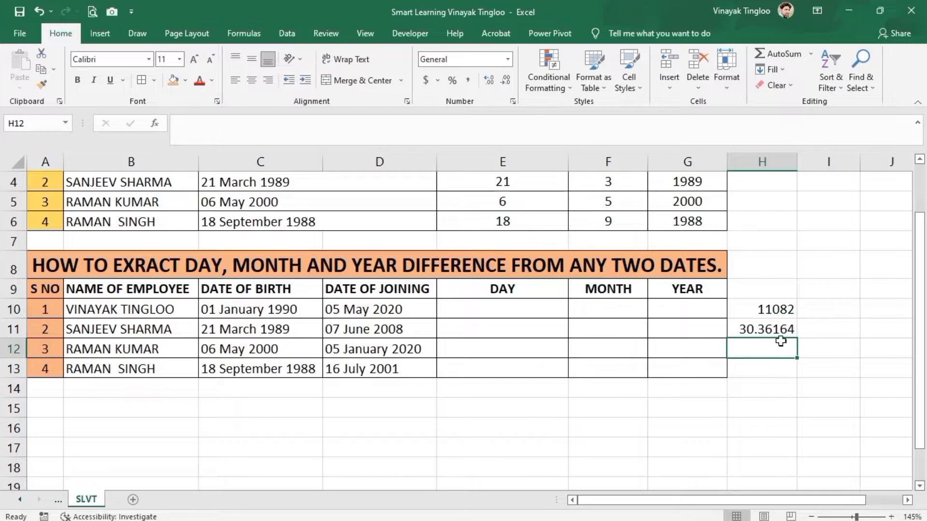
left_click(764, 326)
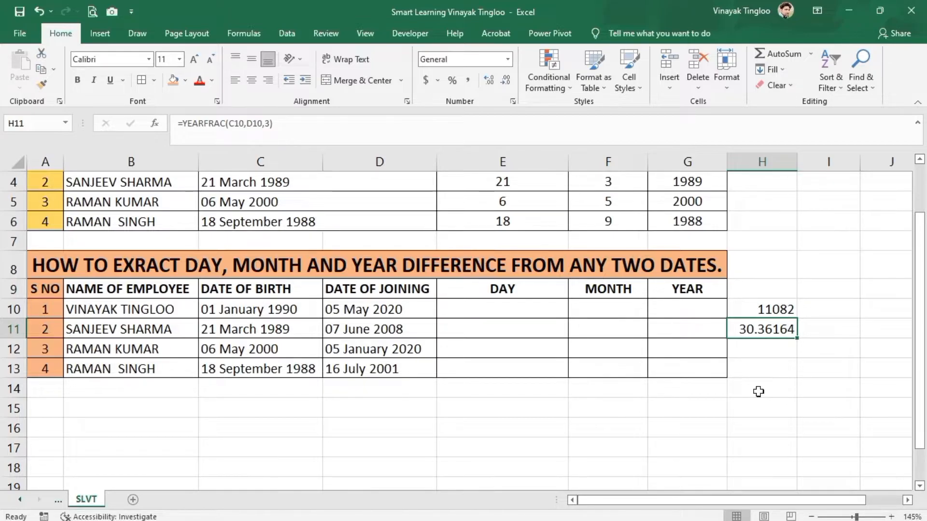
left_click(773, 346)
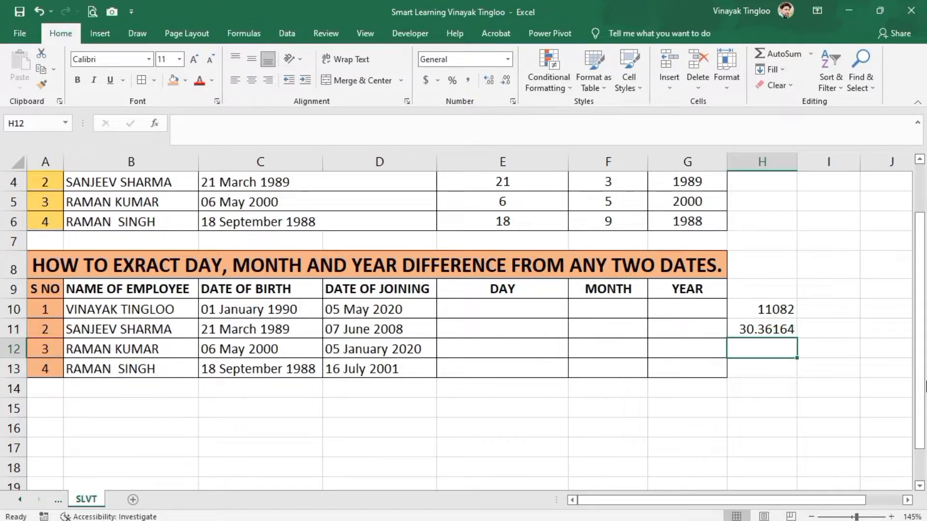
- Enter =D10-C10/365 in H12 to convert the gap between joining and birth dates into years
type("=")
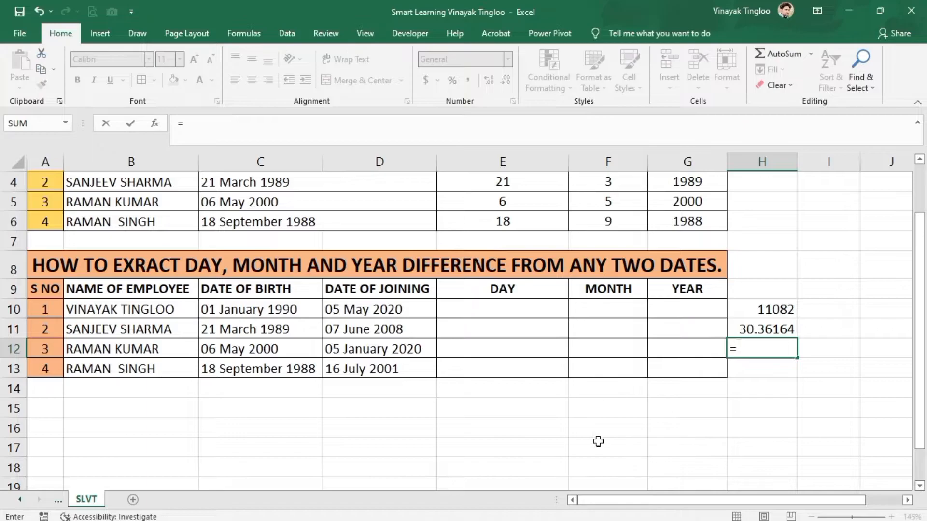
left_click(407, 310)
type("-")
left_click(303, 311)
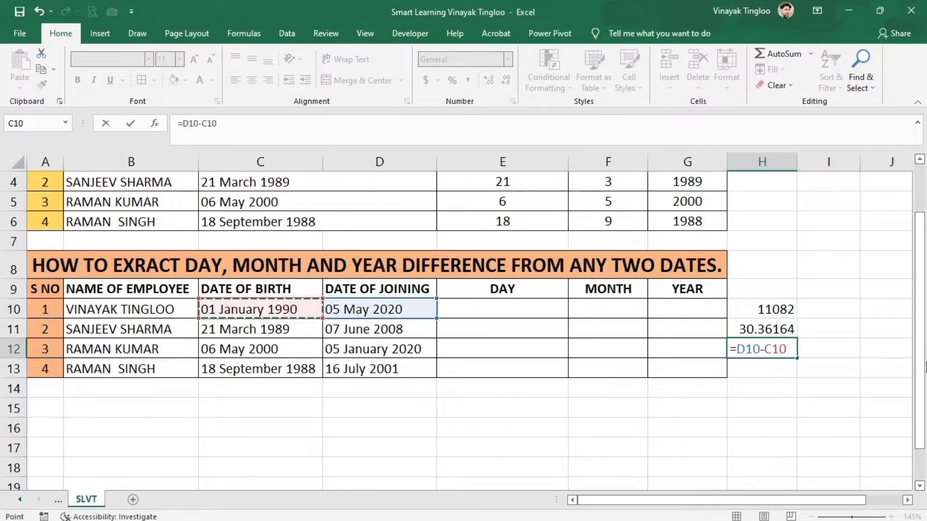
type("/365")
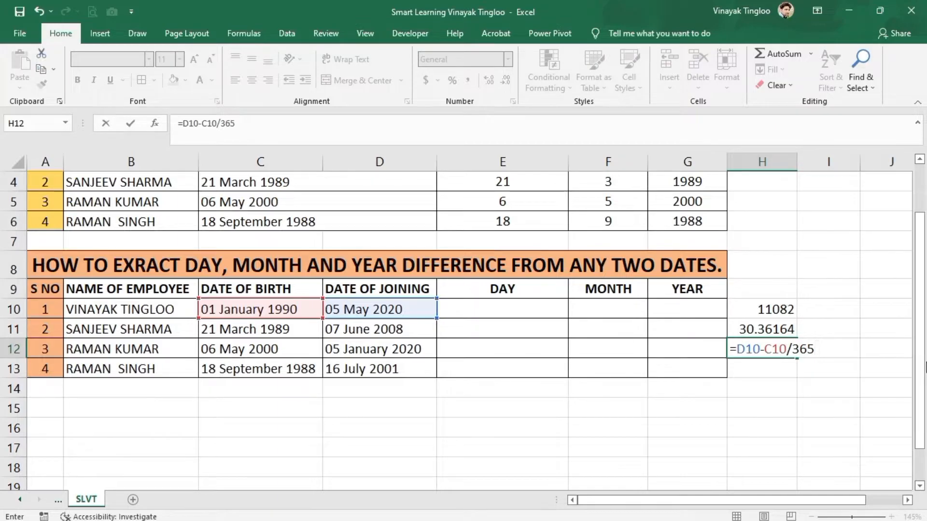
key("Return")
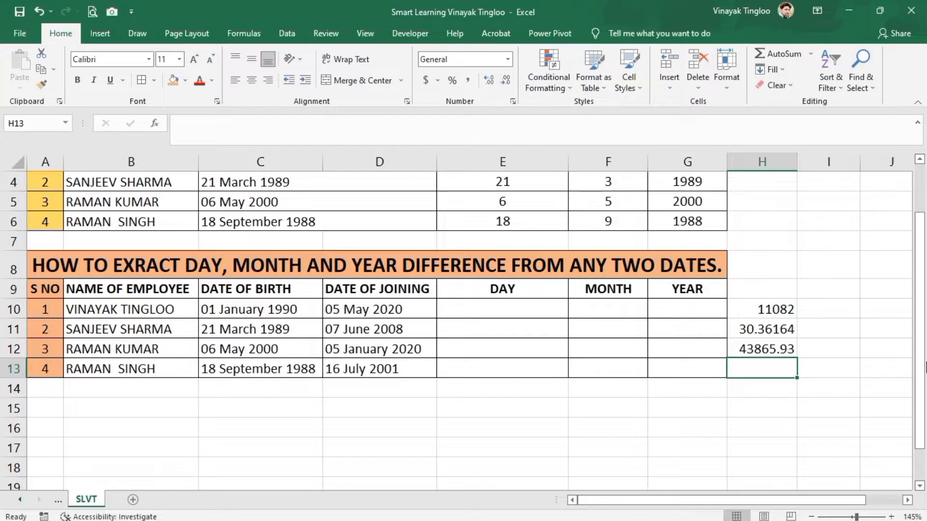
- Edit the H12 formula to =(D10-C10)/365 so the subtraction happens before dividing by 365
double_click(780, 349)
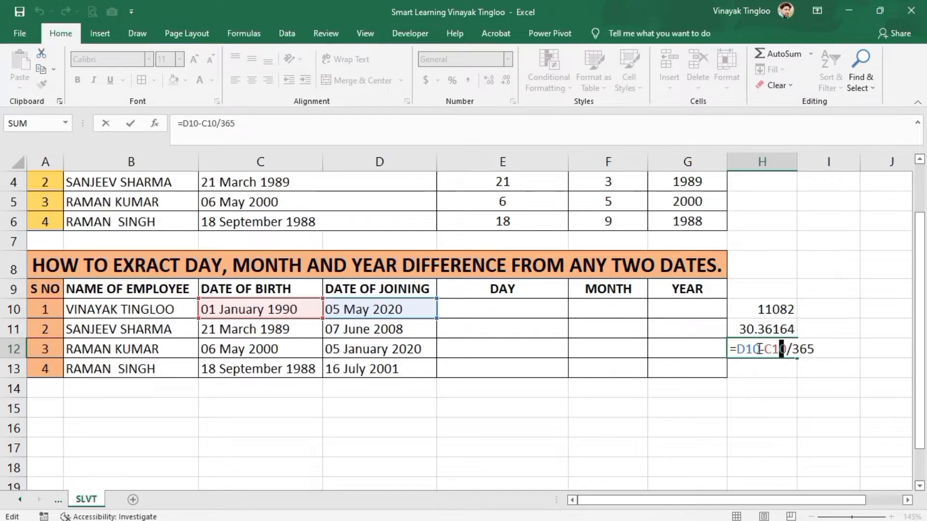
left_click(737, 348)
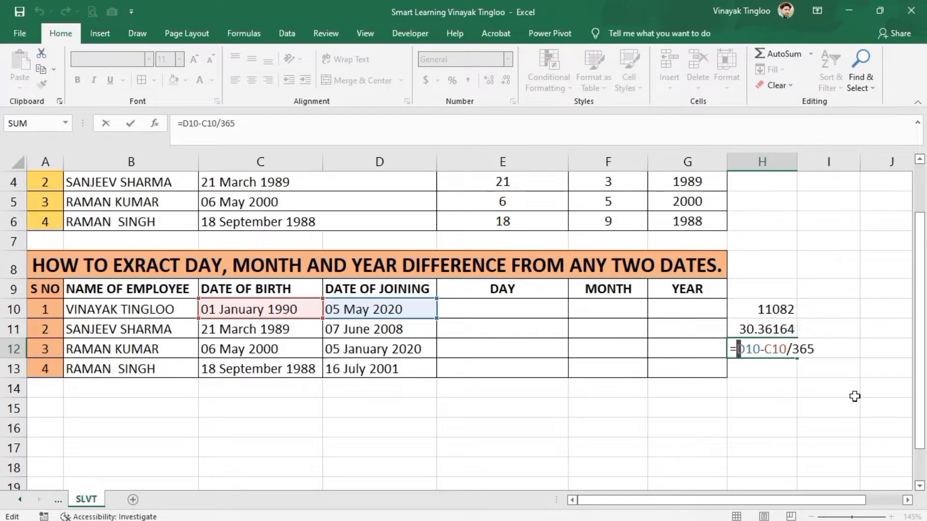
type("(")
key("Right")
key("Right")
key("Right")
key("Right")
key("Right")
key("Right")
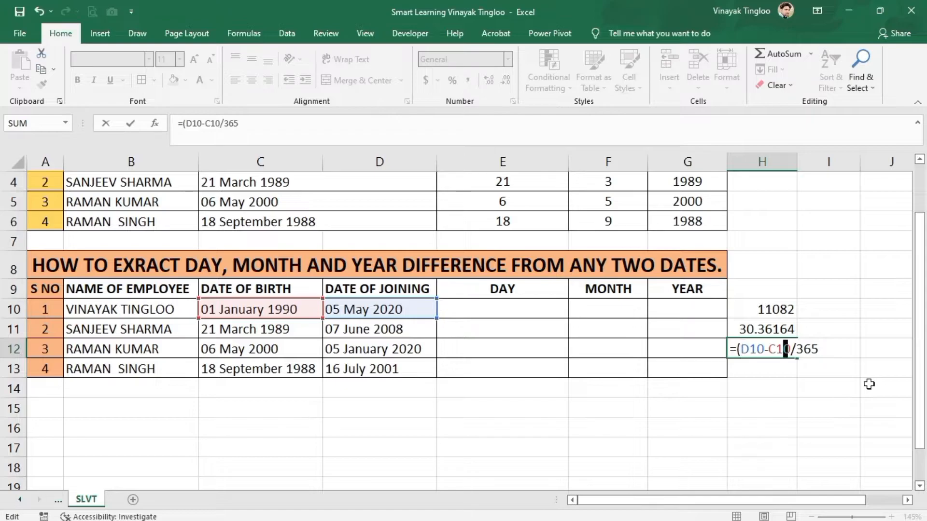
key("Right")
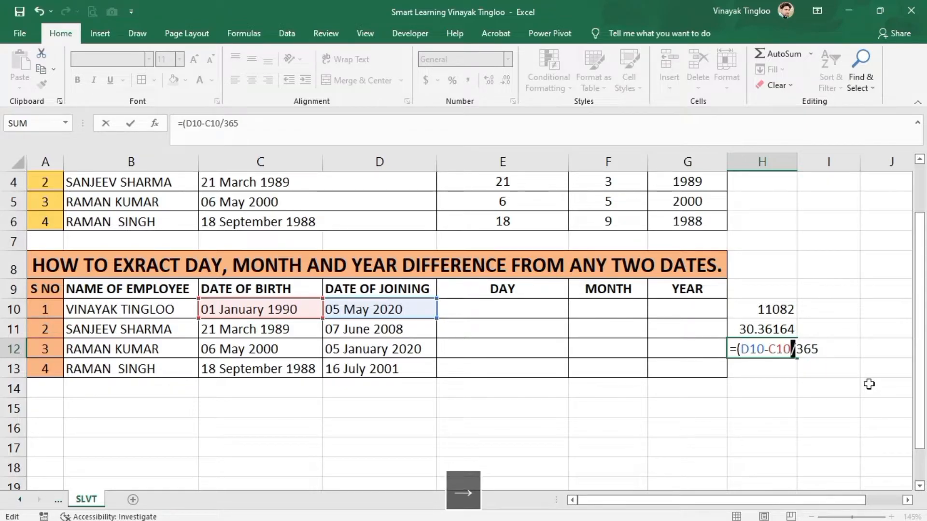
type(")")
key("Return")
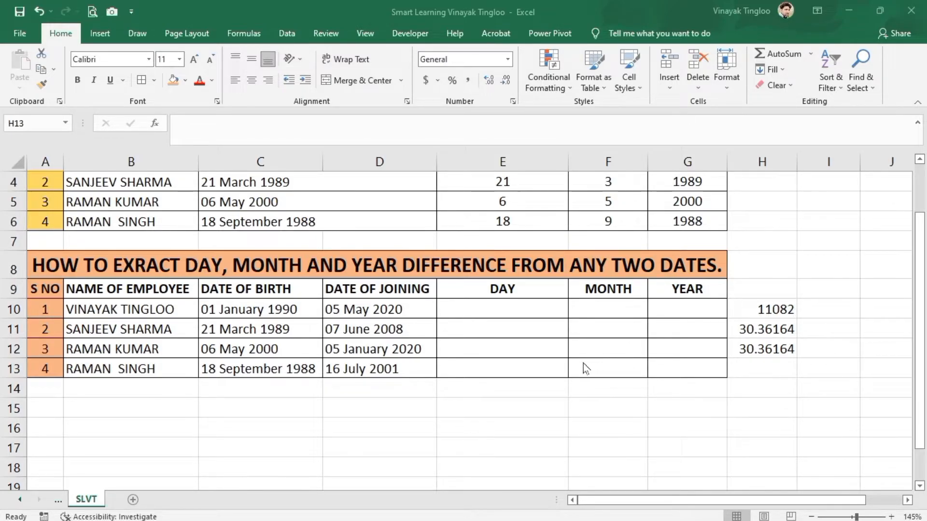
- Enter =DATEDIF(C10,D10,"D"&" days") in E10 to count days between the birth and joining dates
left_click(508, 310)
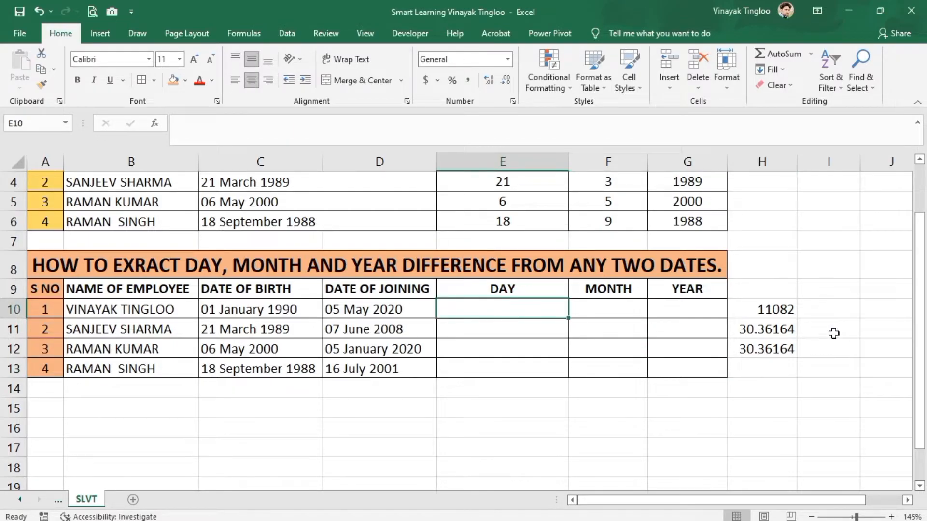
type("=")
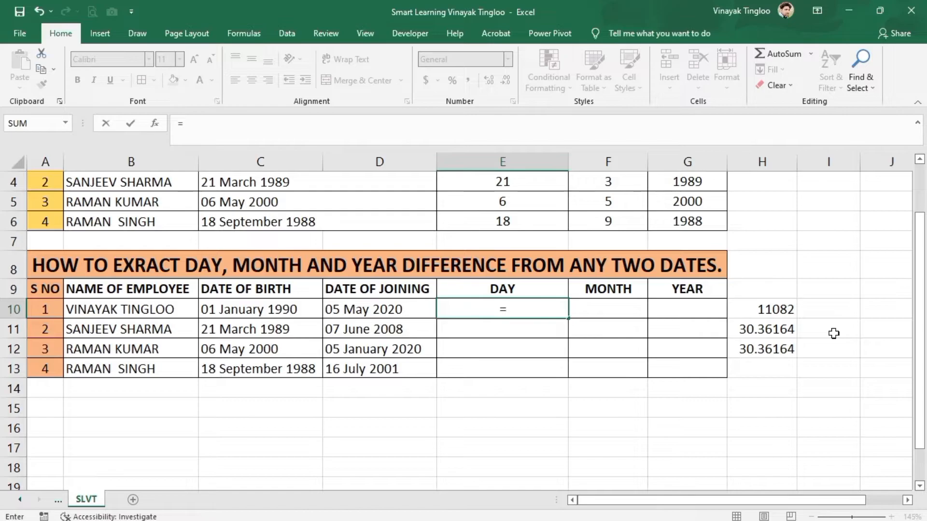
type("DATEDIF")
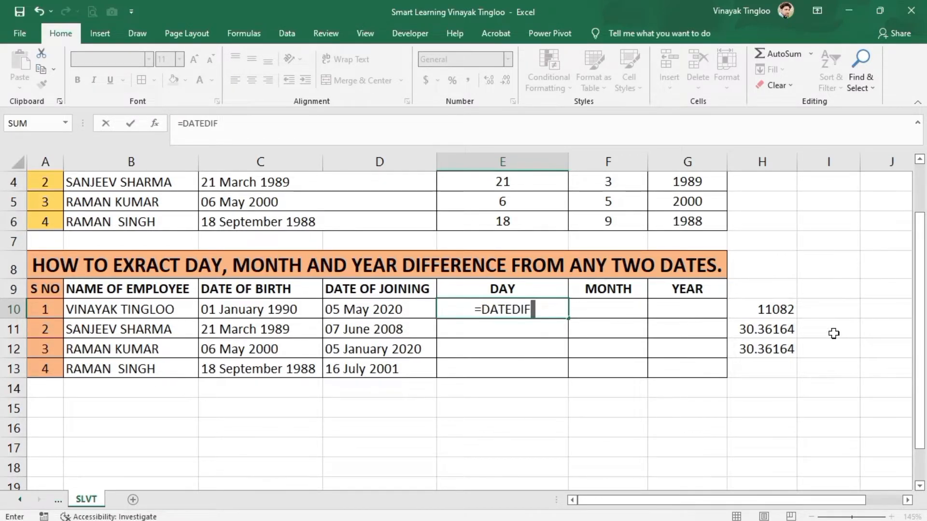
type("(")
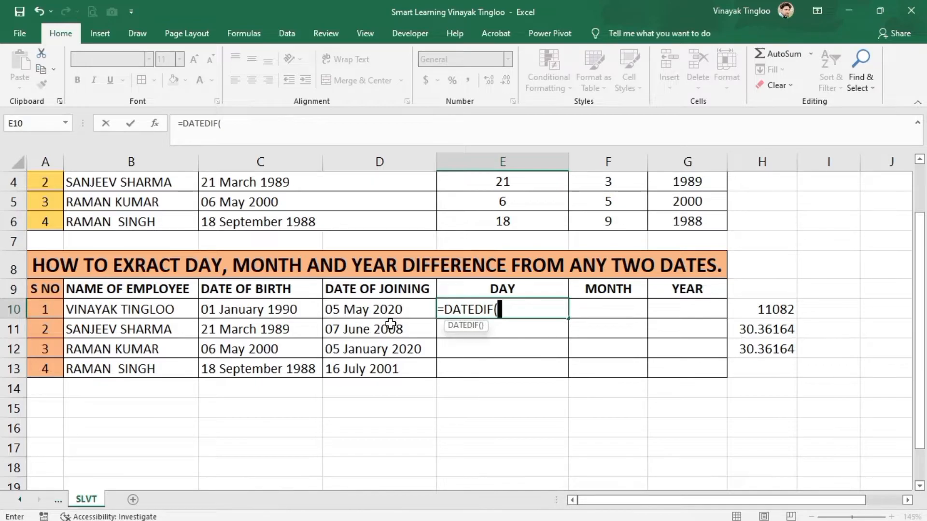
left_click(274, 312)
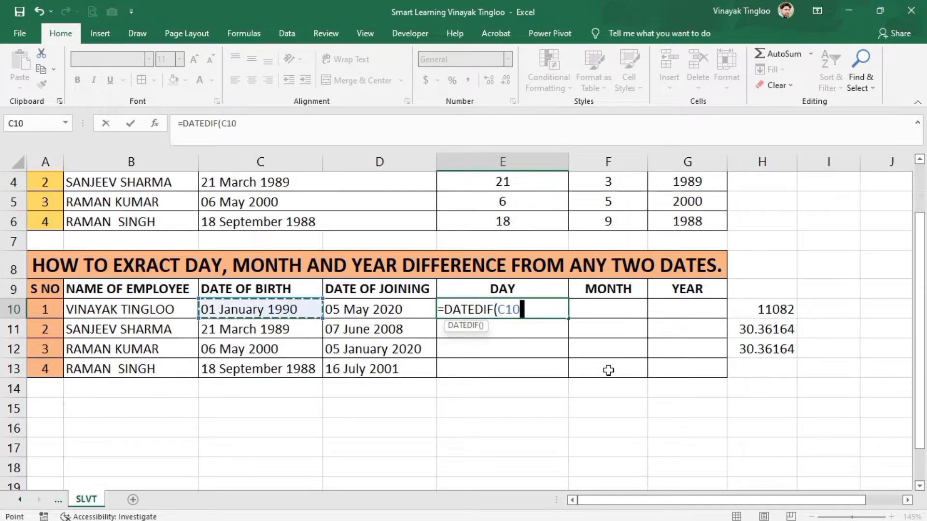
type(",")
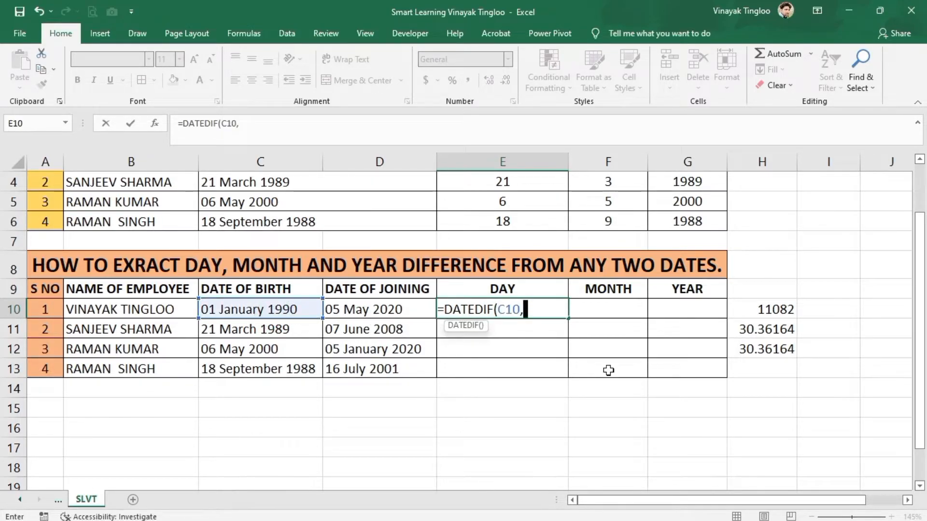
left_click(424, 304)
type(",")
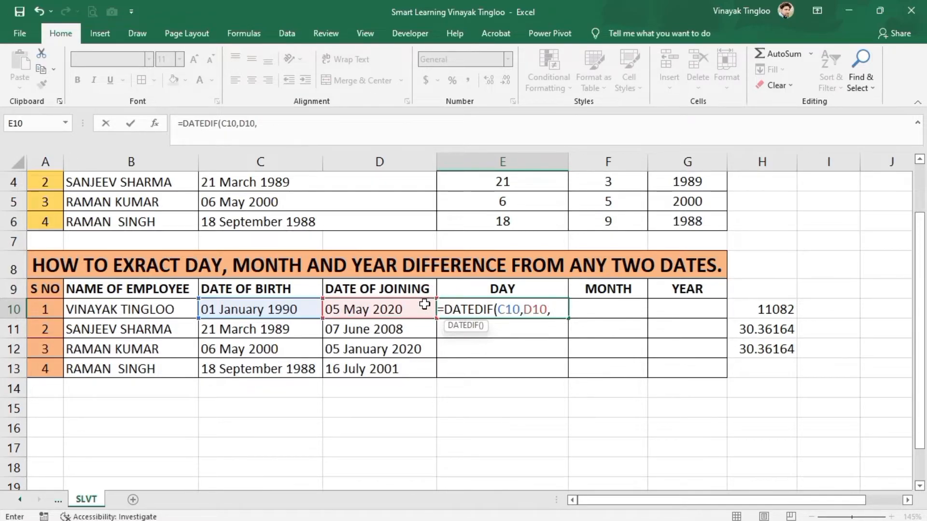
type("\"D\"")
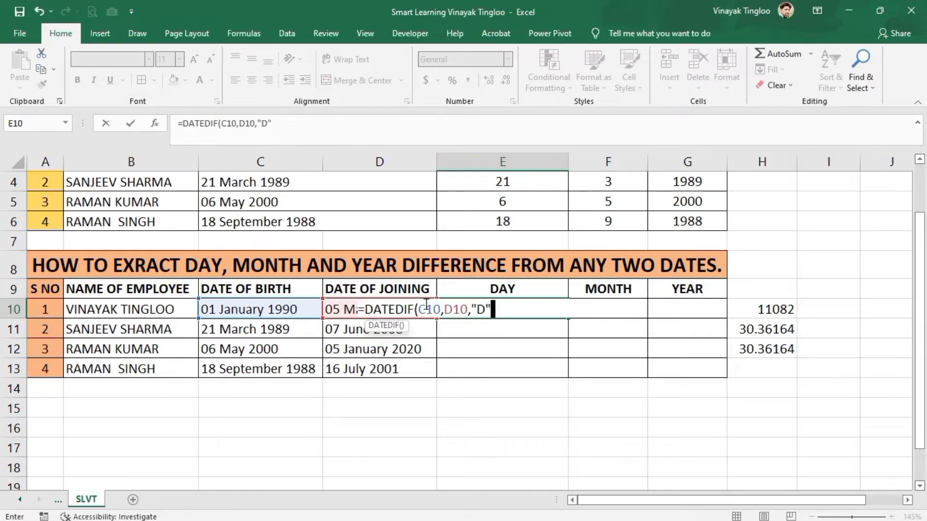
type("&")
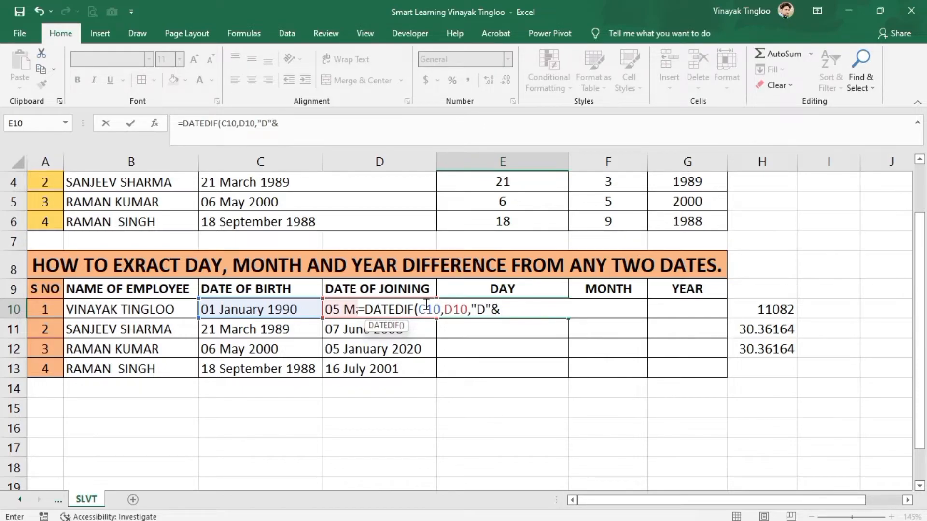
type("\"  days\"")
key("Return")
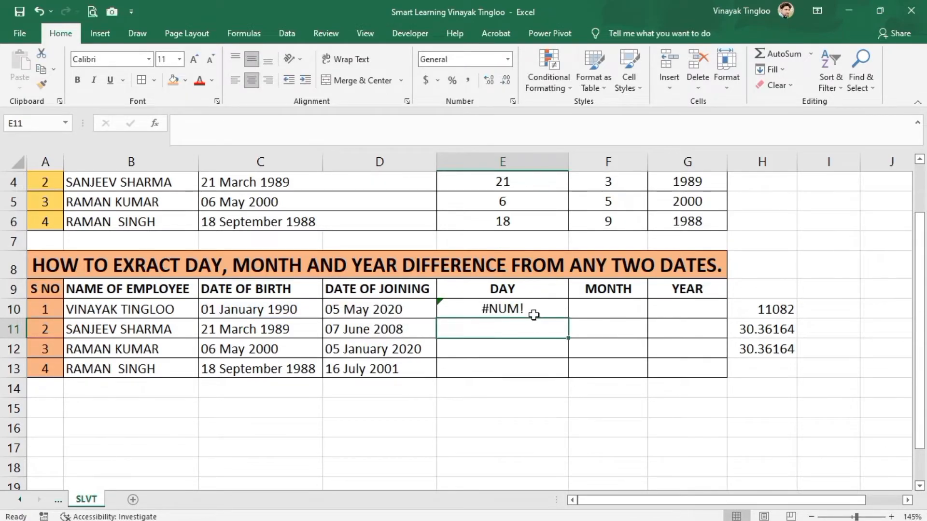
- Correct the E10 formula to =DATEDIF(C10,D10,"D")&" days" by moving the closing parenthesis
left_click(542, 303)
double_click(542, 309)
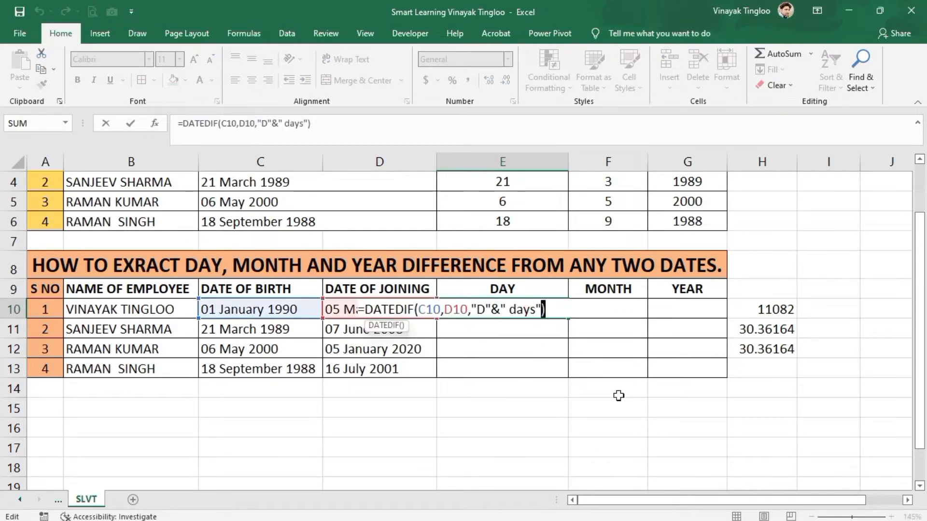
key("Delete")
key("Left")
key("Left")
key("Left")
key("Left")
key("Left")
key("Left")
key("Left")
key("Left")
key("Left")
key("Left")
key("Left")
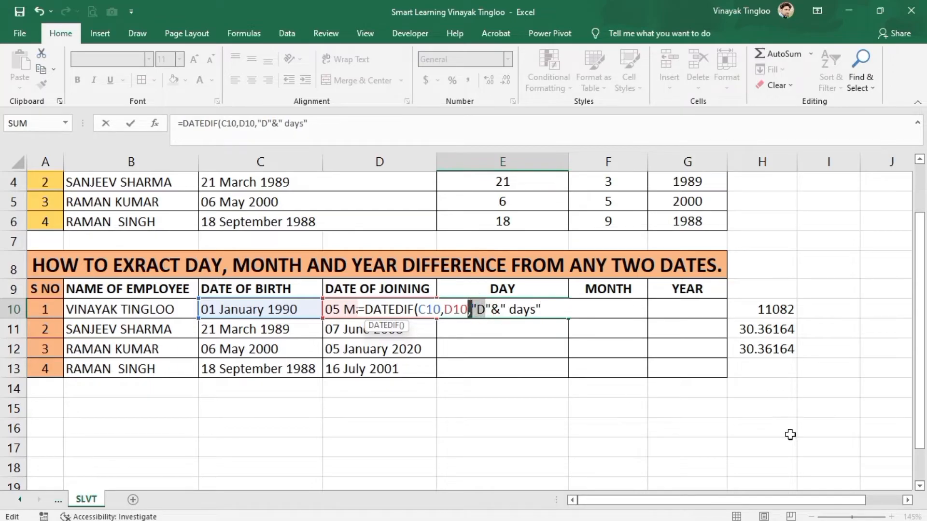
key("Right")
key("Right")
key("Right")
key("Right")
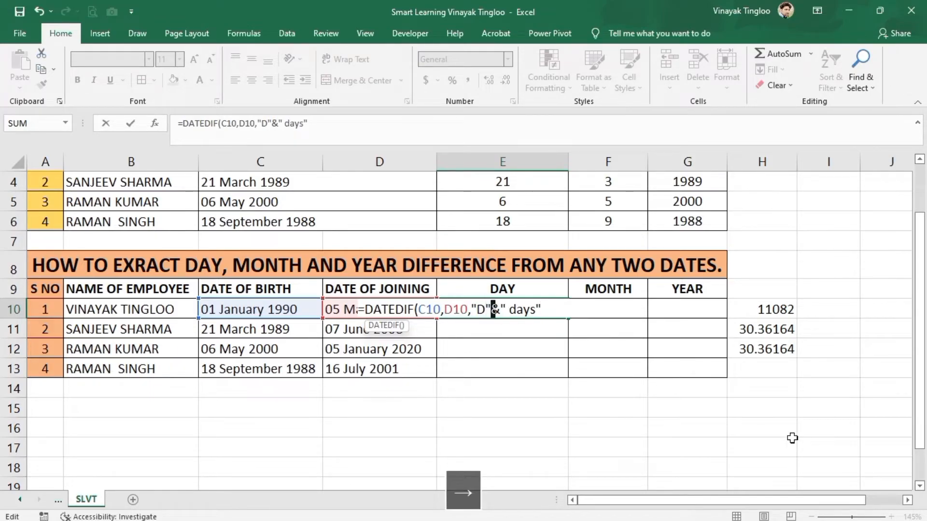
type(")")
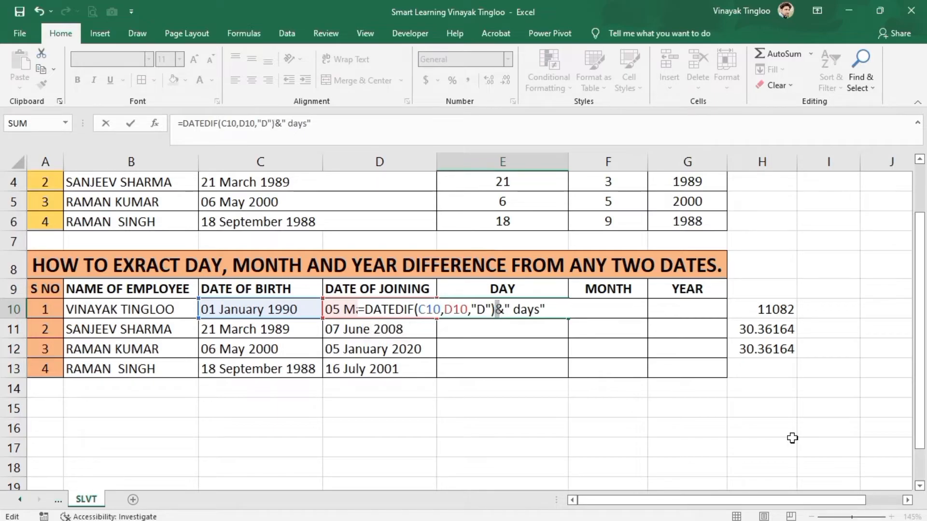
key("Return")
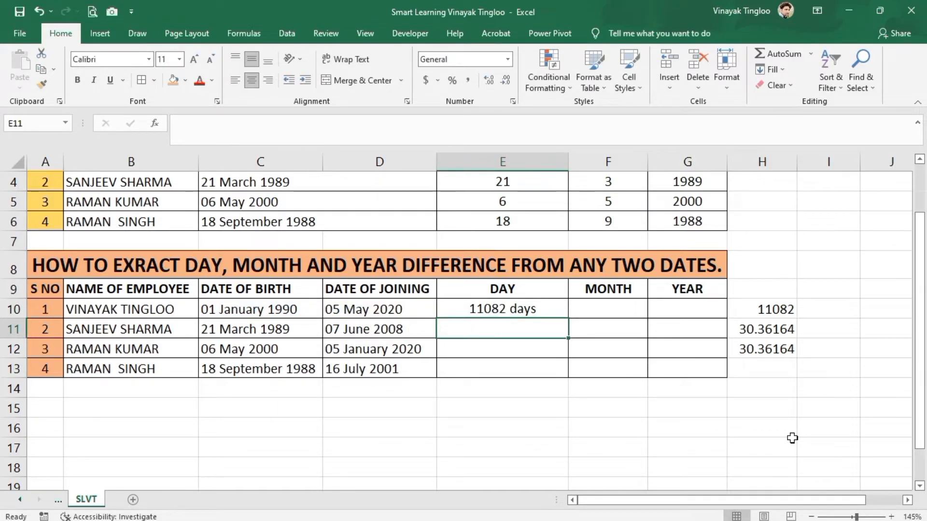
left_click(770, 310)
left_click(598, 389)
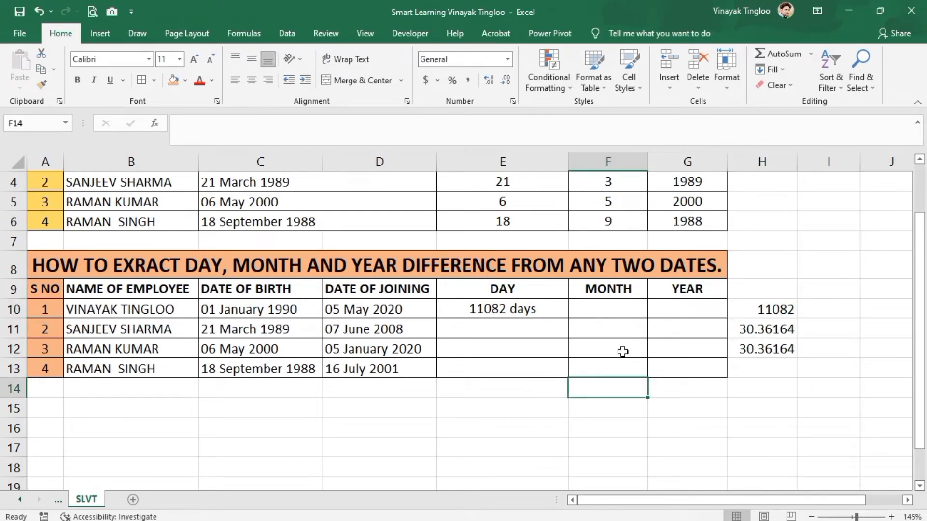
left_click(633, 305)
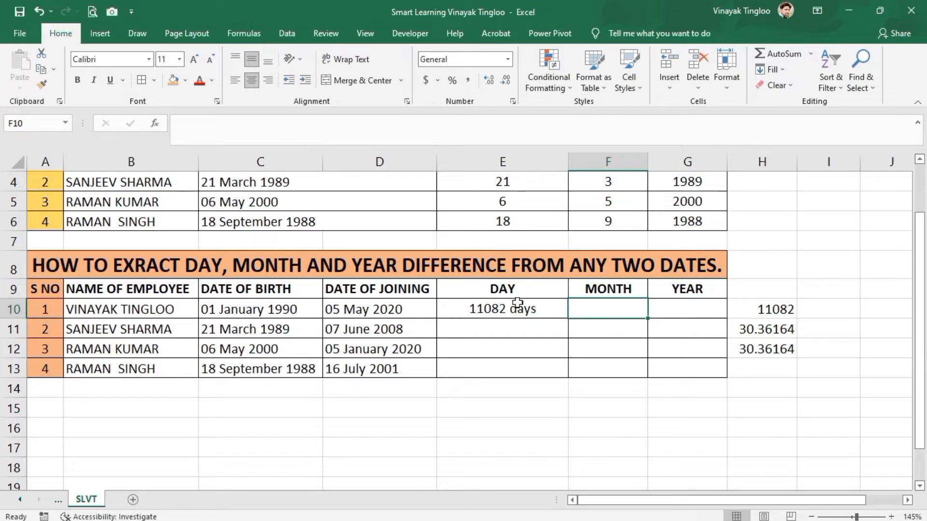
left_click(511, 324)
left_click(530, 310)
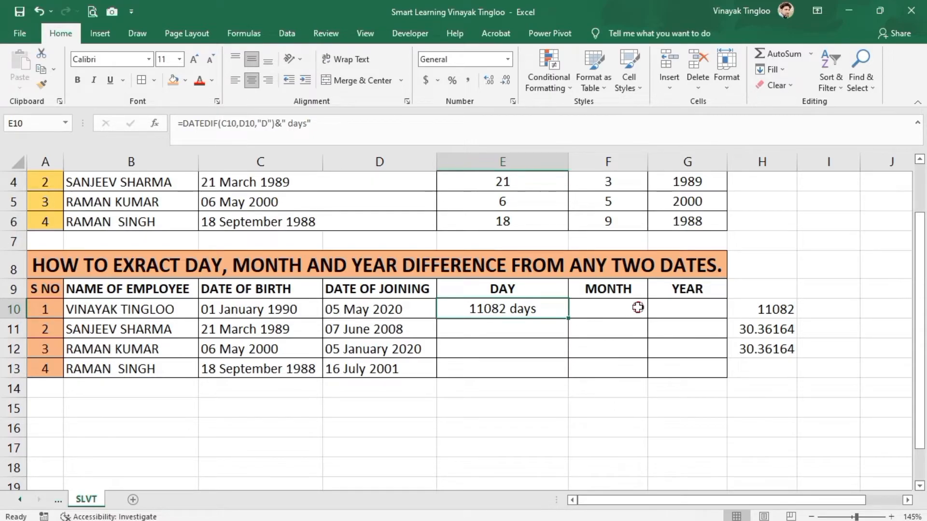
- Enter =DATEDIF(C10,D10,"m")&"months" in F10 to count the months between the birth and joining dates
left_click(636, 307)
type("=")
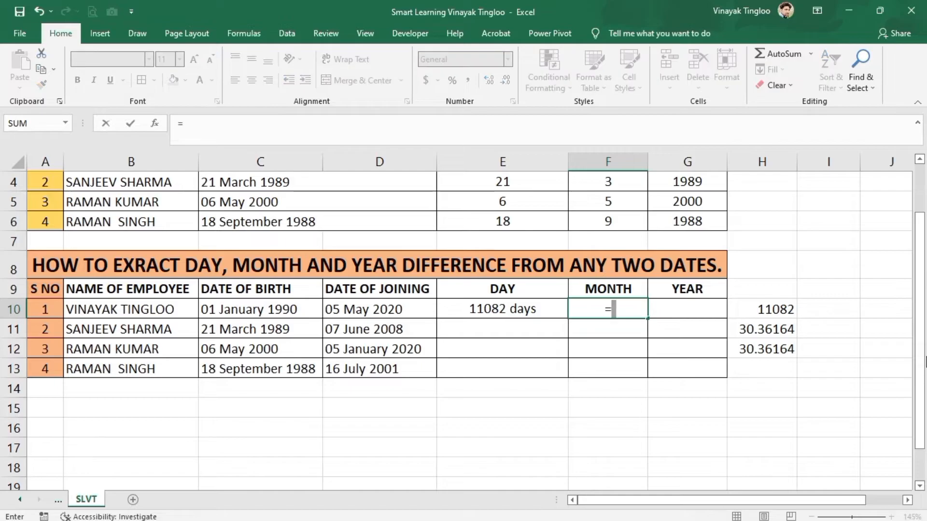
type("datedif")
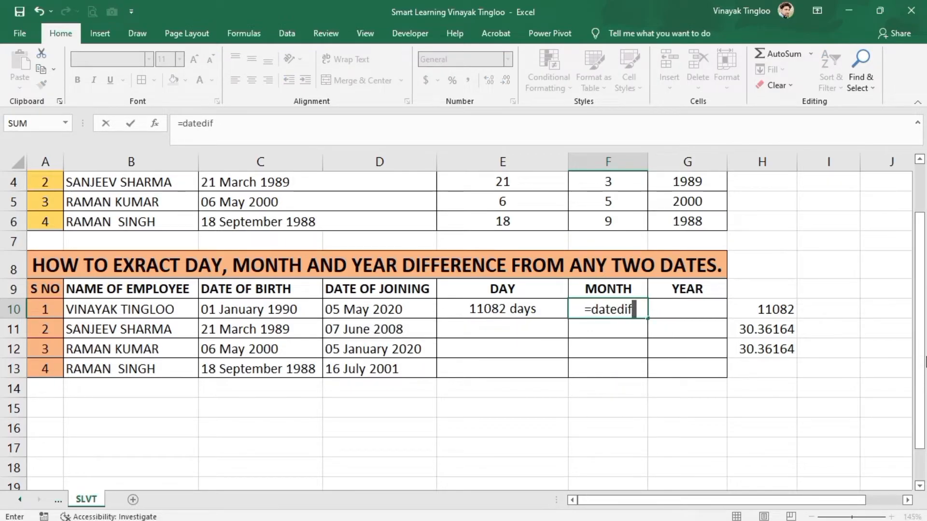
type("(")
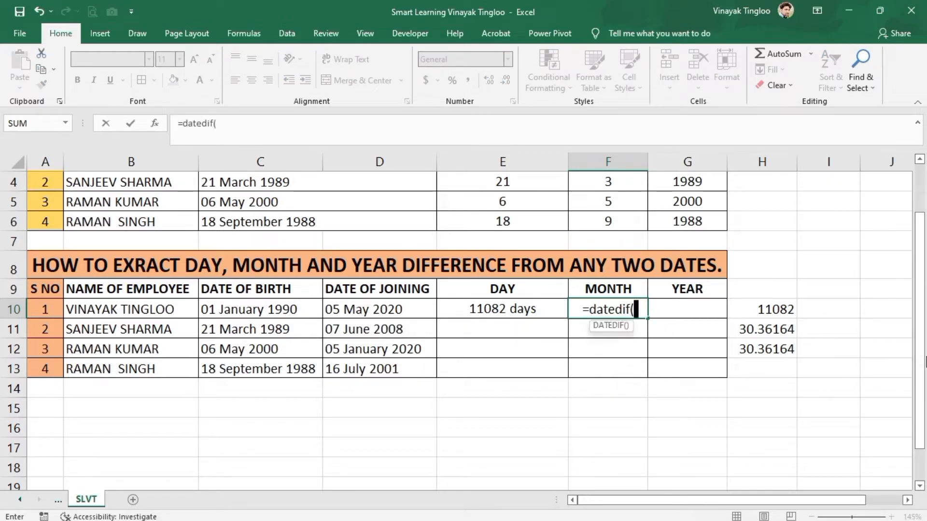
left_click(252, 304)
type(",")
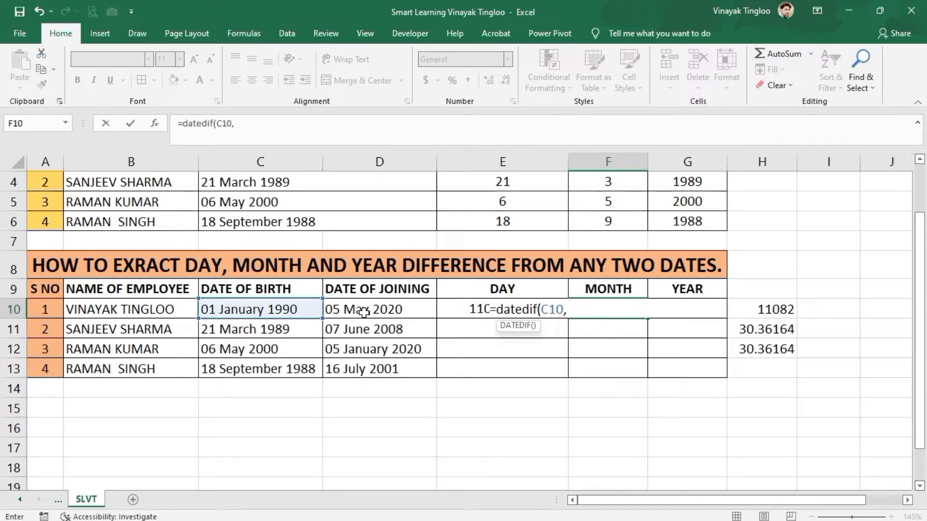
left_click(364, 312)
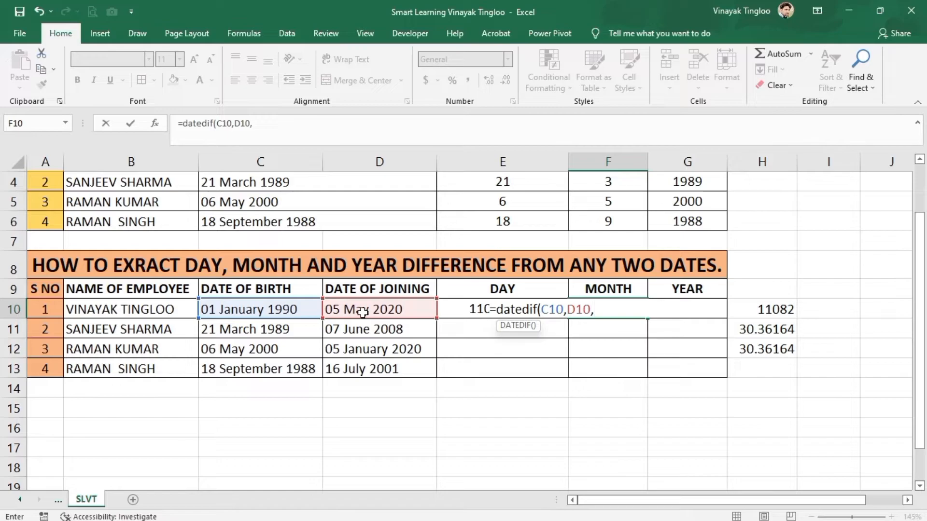
type("\"m\"")
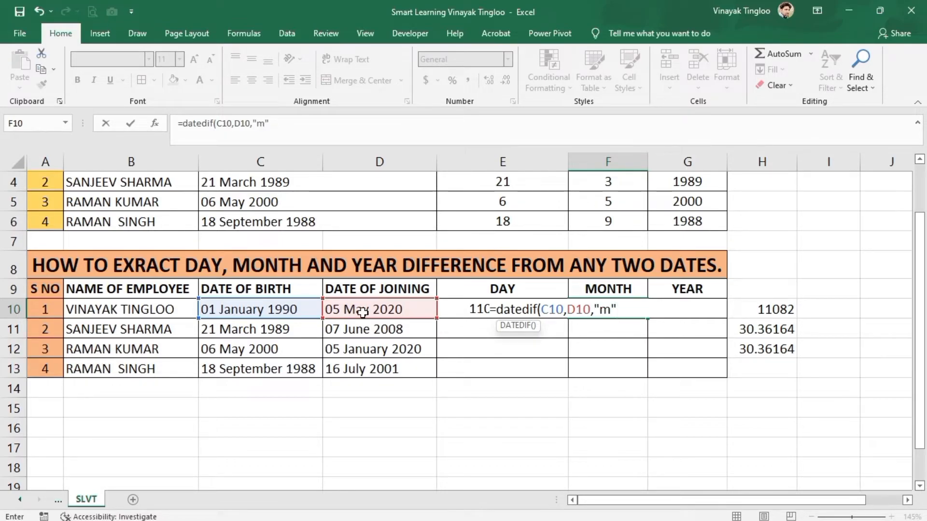
type(")")
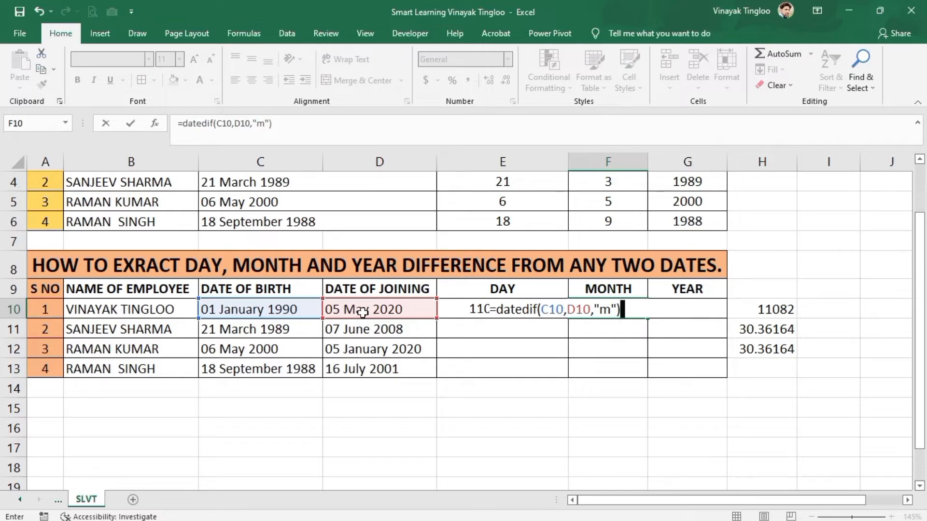
type("& \"")
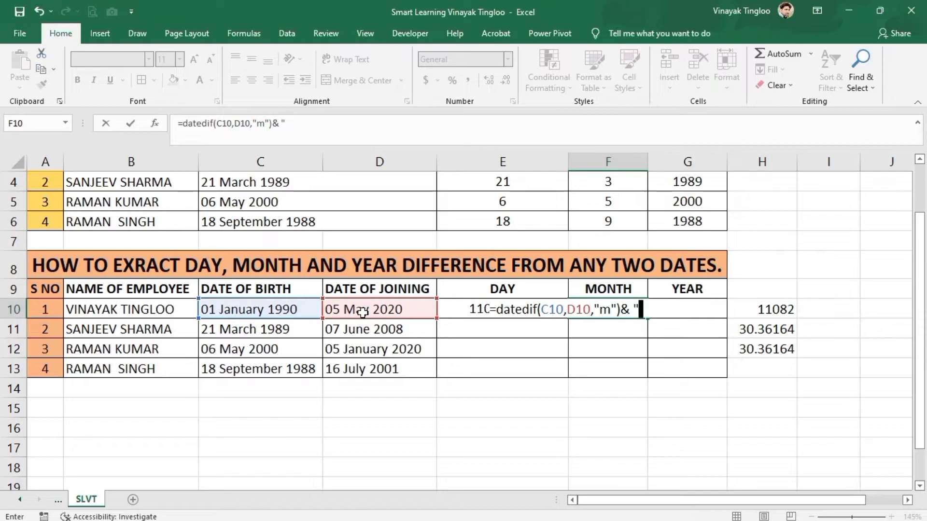
type(" month")
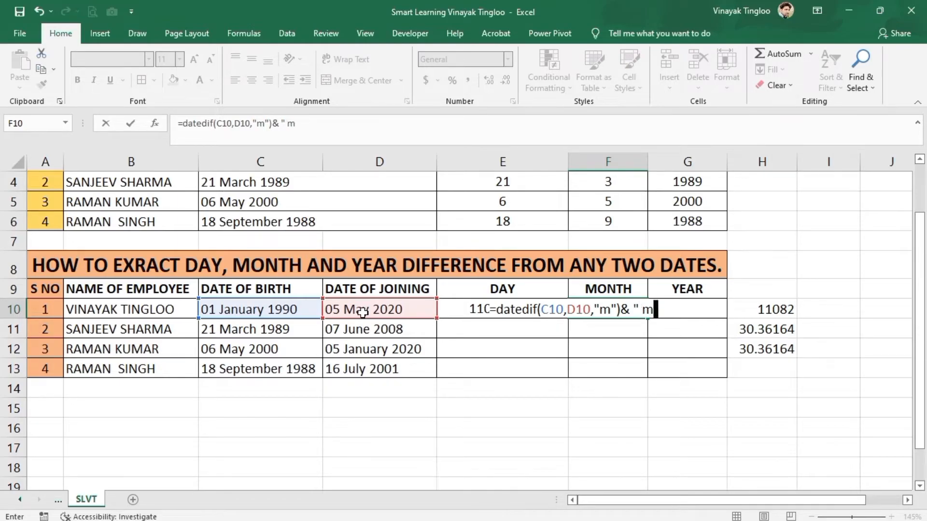
key("BackSpace")
key("BackSpace")
key("BackSpace")
key("BackSpace")
key("BackSpace")
key("BackSpace")
type("months\"")
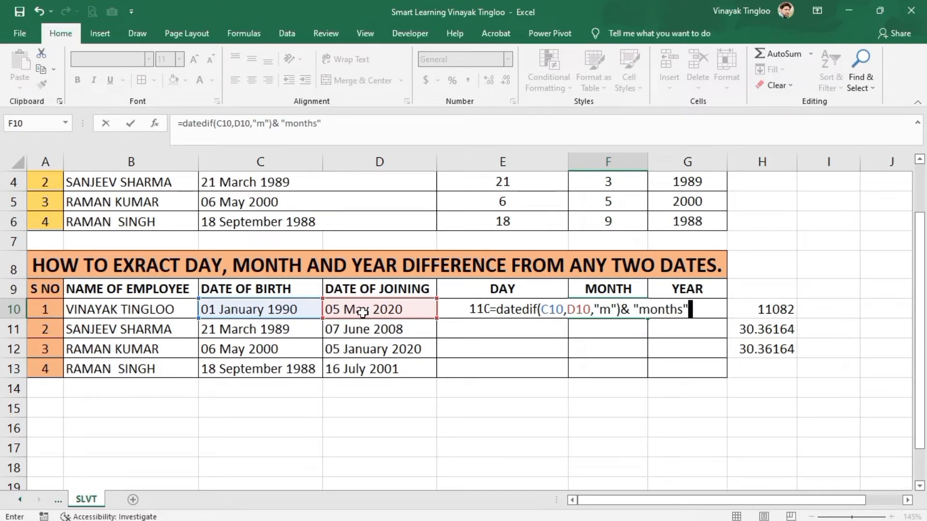
key("Return")
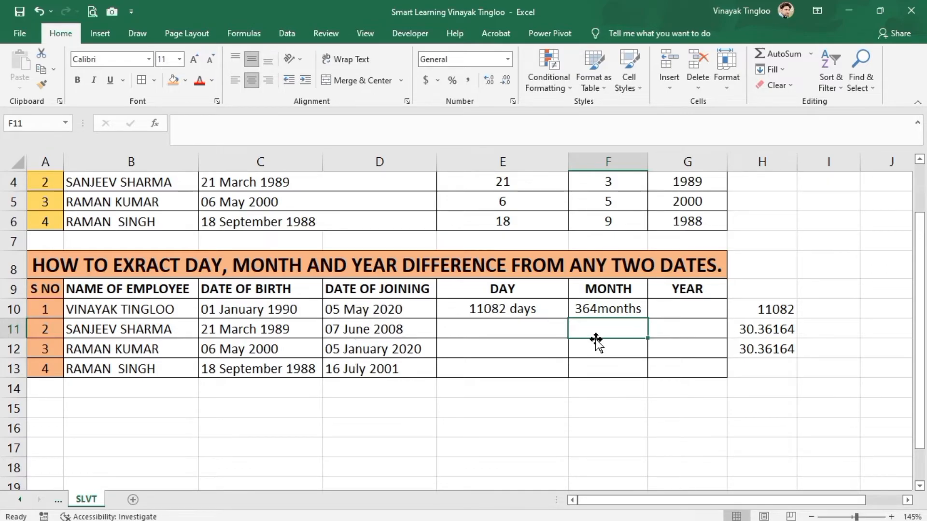
- Edit the F10 formula to =DATEDIF(C10,D10,"m")&" months" so a space precedes the word months
double_click(600, 309)
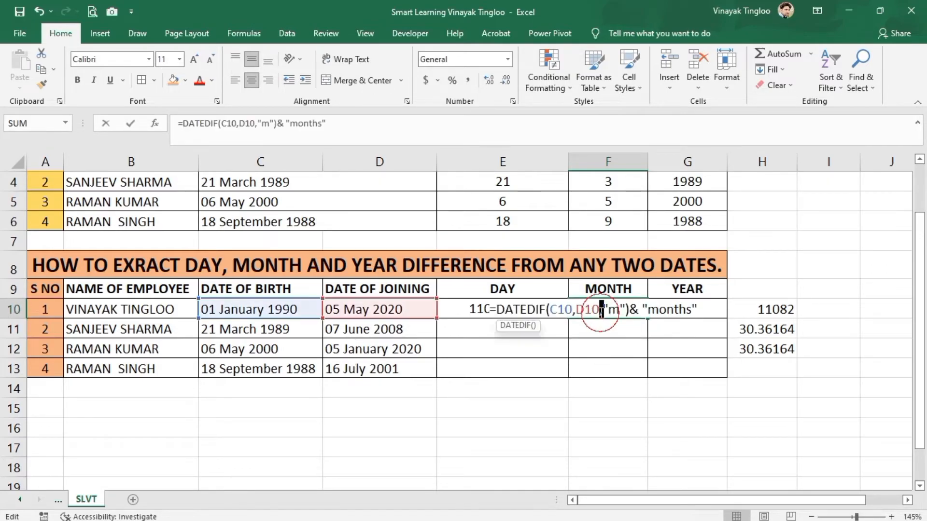
left_click(648, 308)
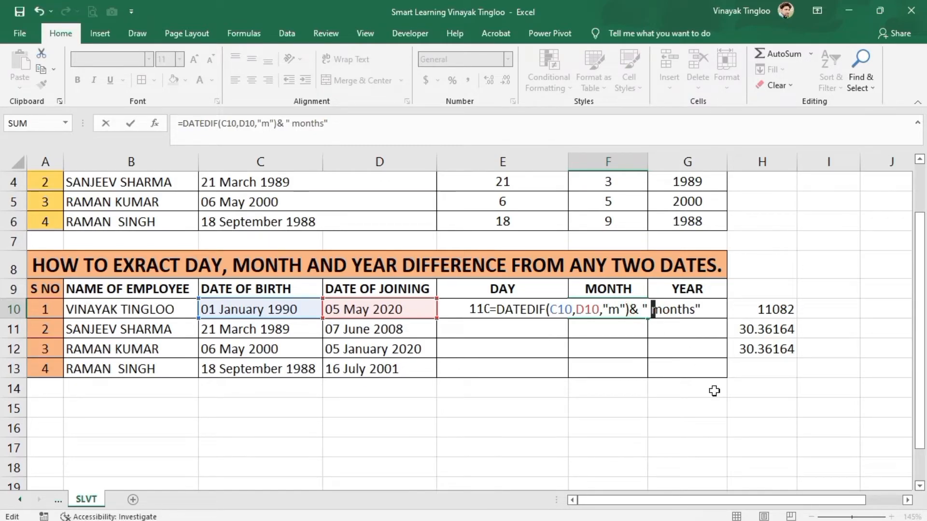
key("Return")
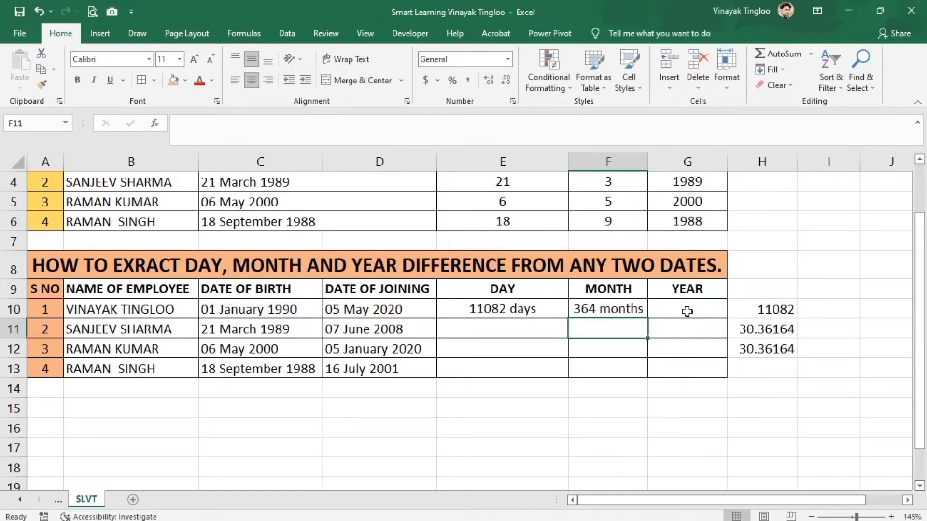
- Enter =datedif(C10,D10,"y")&" years" in G10 to count the years between the birth and joining dates
left_click(687, 312)
type("=")
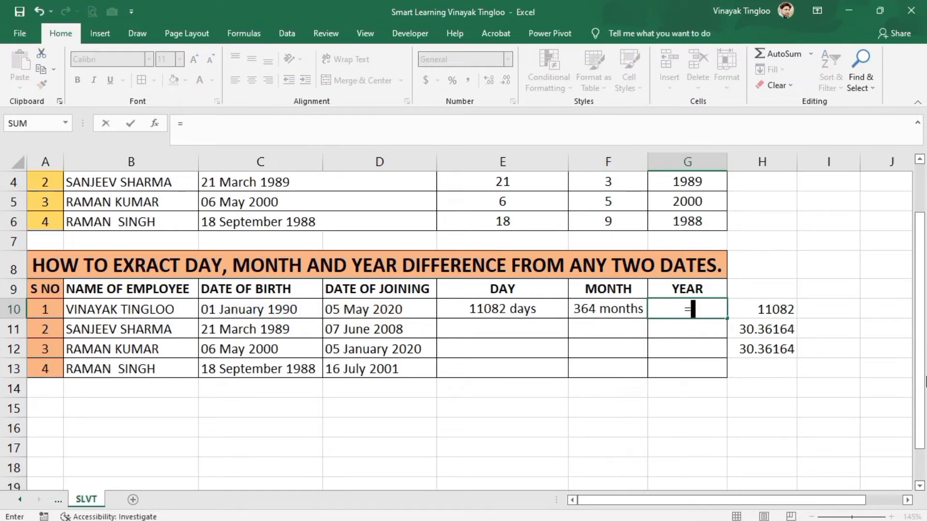
type("date")
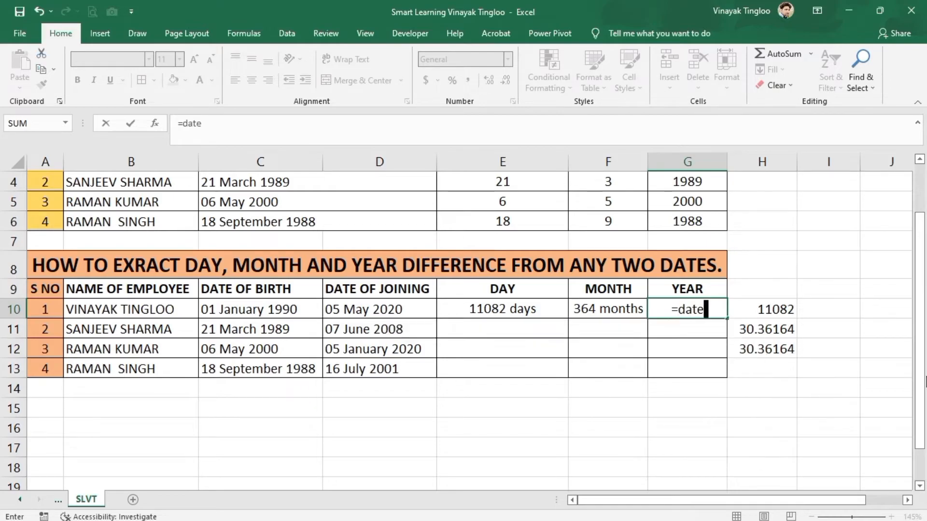
type("dif(")
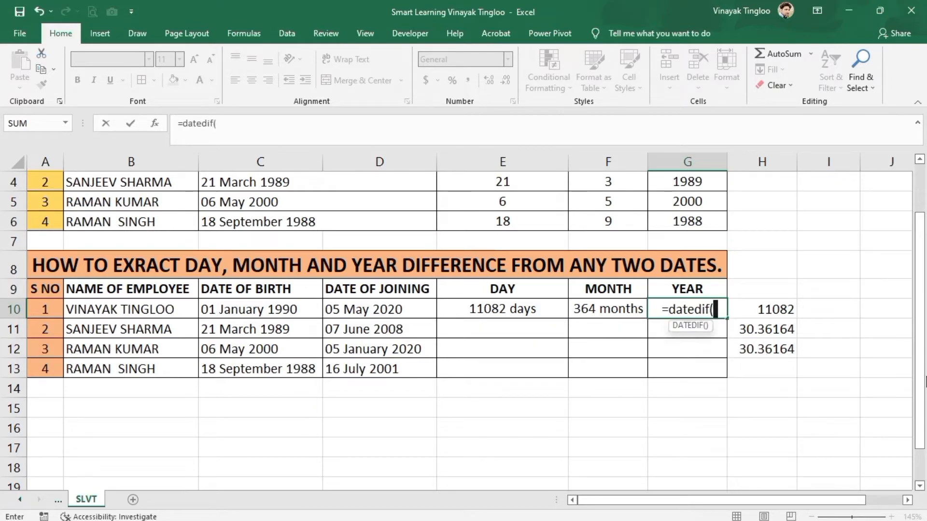
left_click(282, 312)
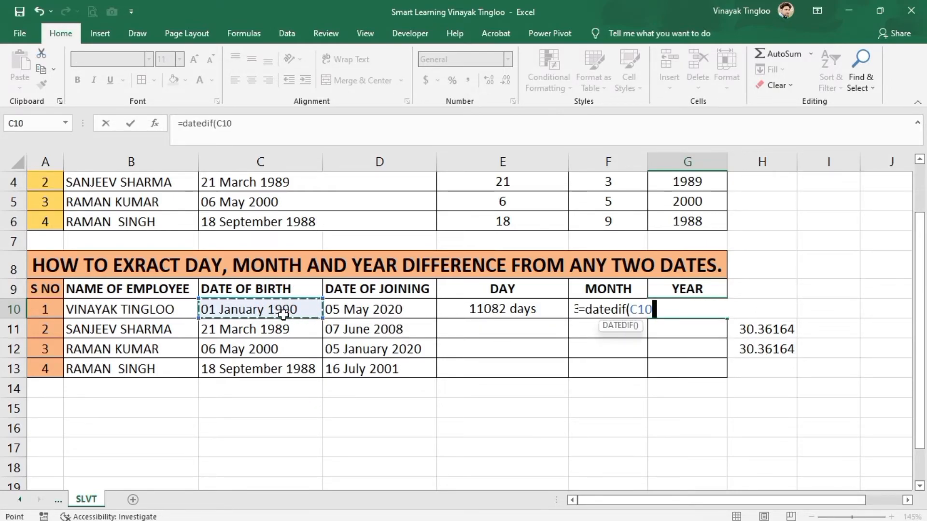
type(",")
left_click(363, 310)
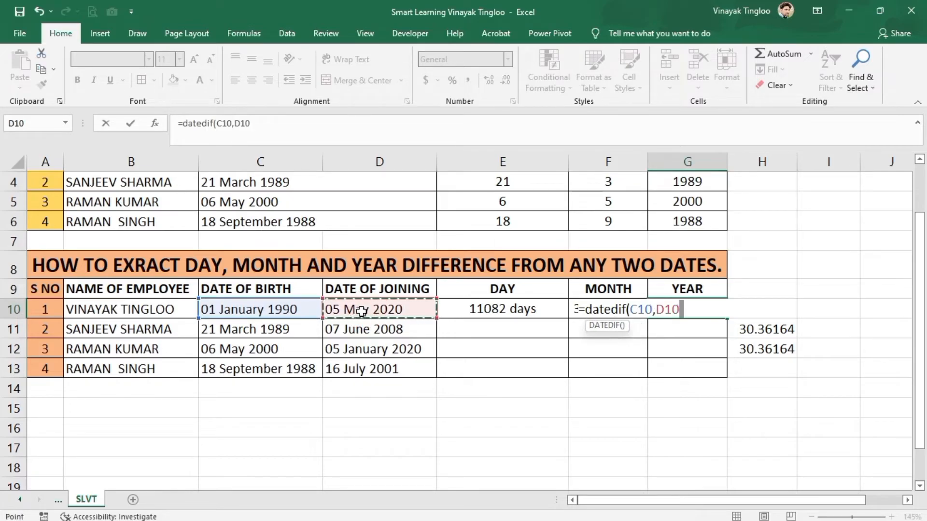
type(",")
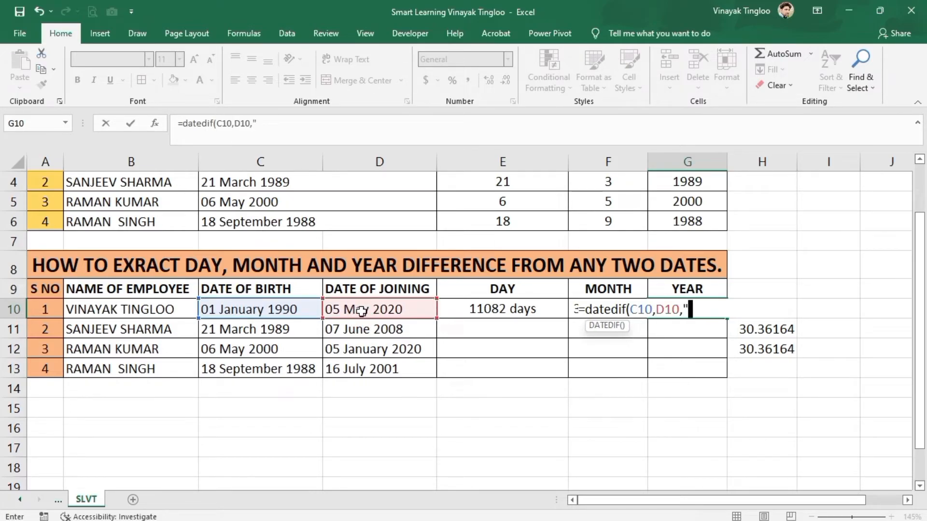
type("\"y\")")
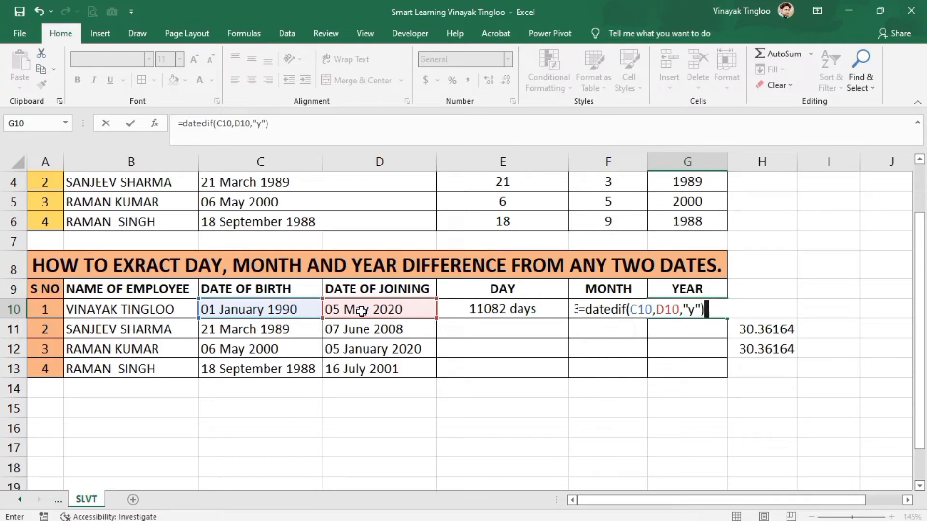
type("&\" ")
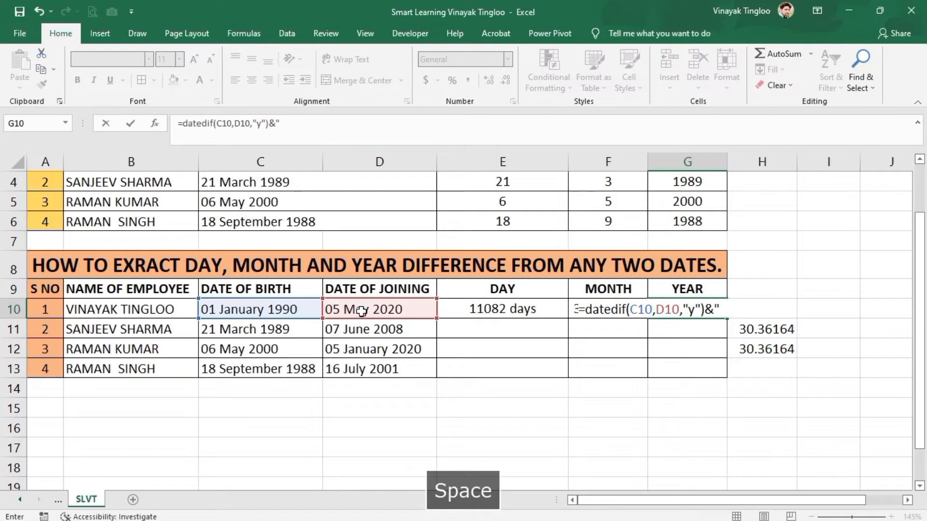
type("years")
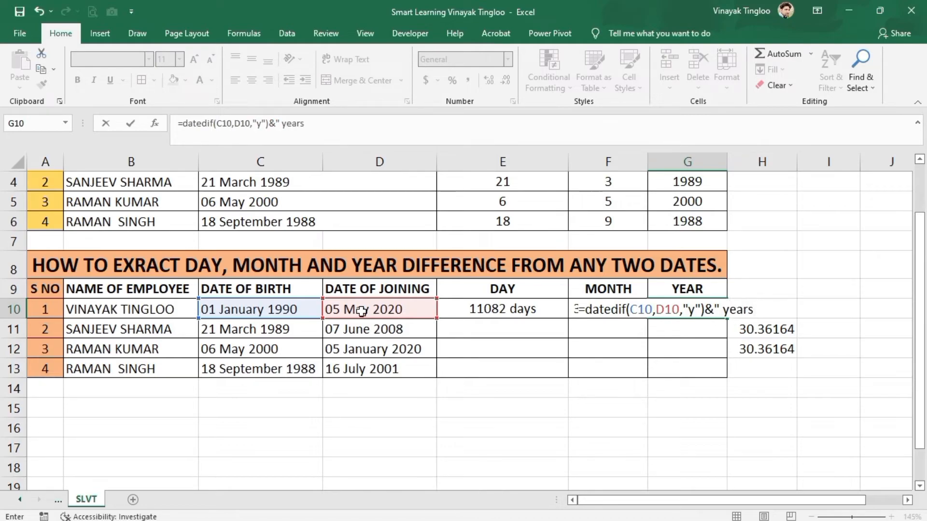
type("\"")
key("Return")
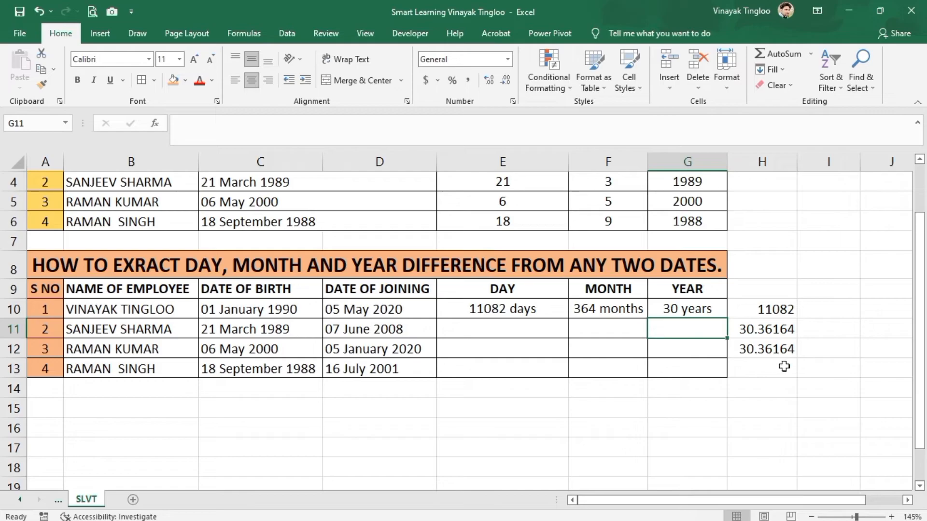
- Format H12 with the custom number format 0 to show the years without decimals
left_click(770, 350)
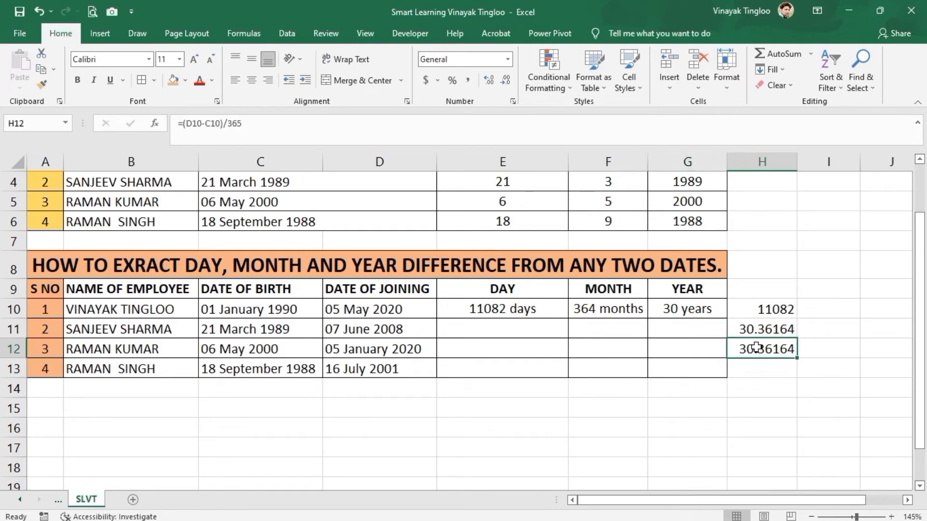
key("Down")
left_click(772, 350)
right_click(775, 349)
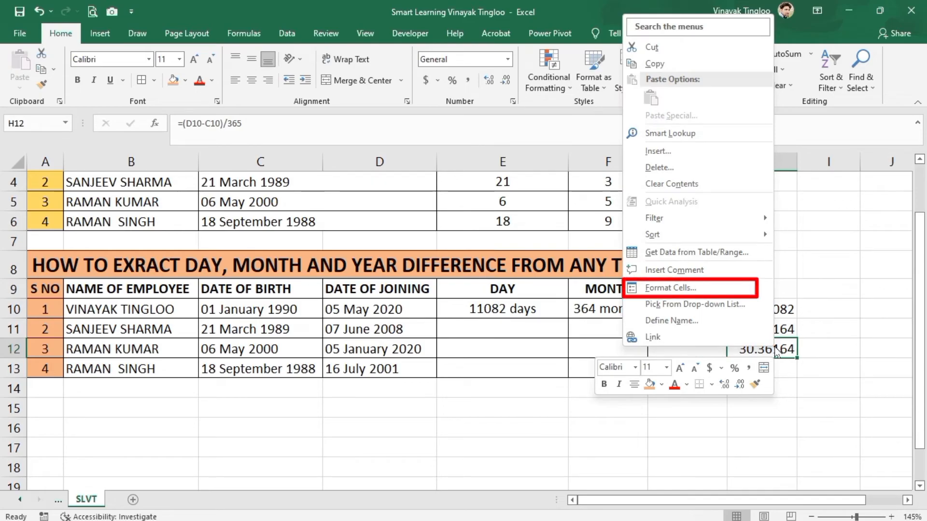
left_click(775, 347)
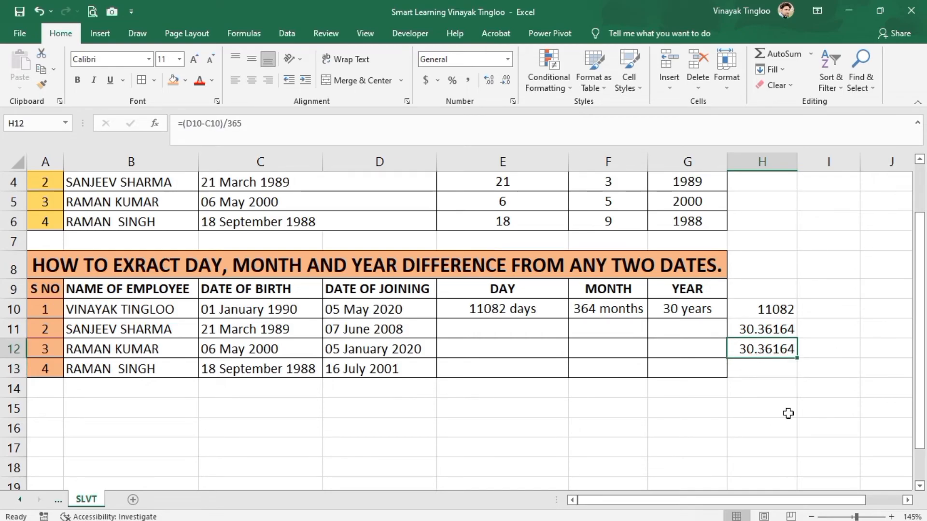
key("ctrl+1")
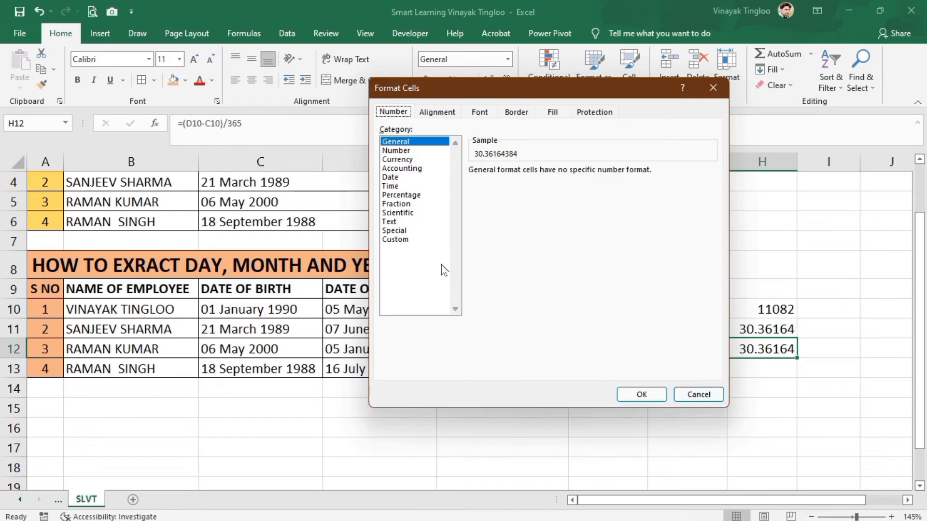
left_click(403, 239)
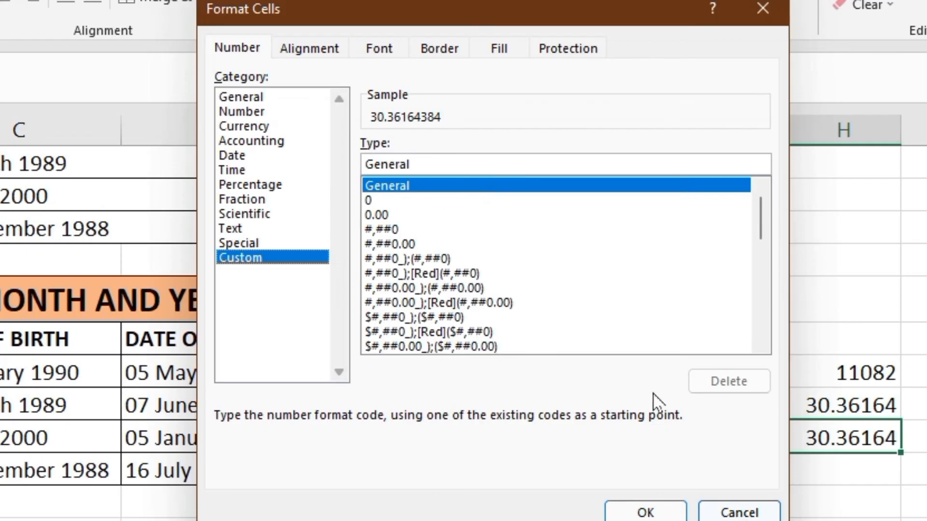
left_click(374, 202)
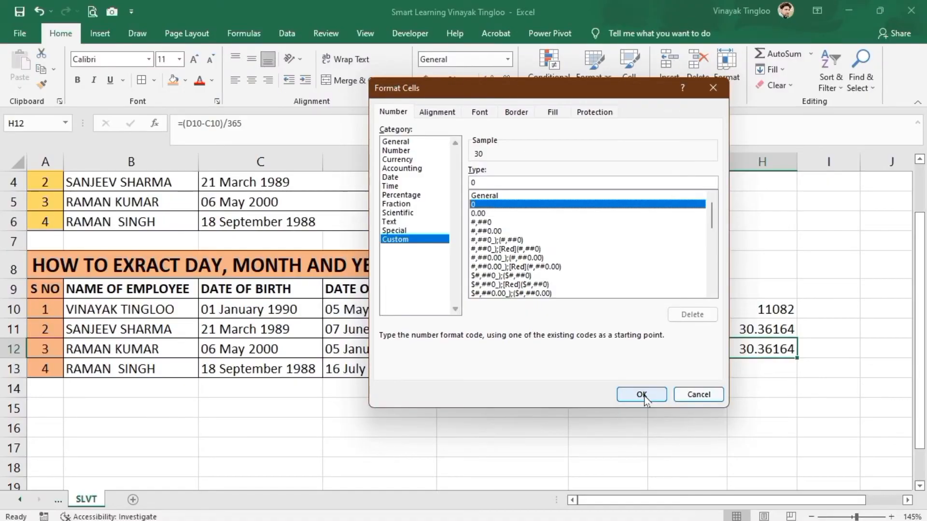
left_click(650, 509)
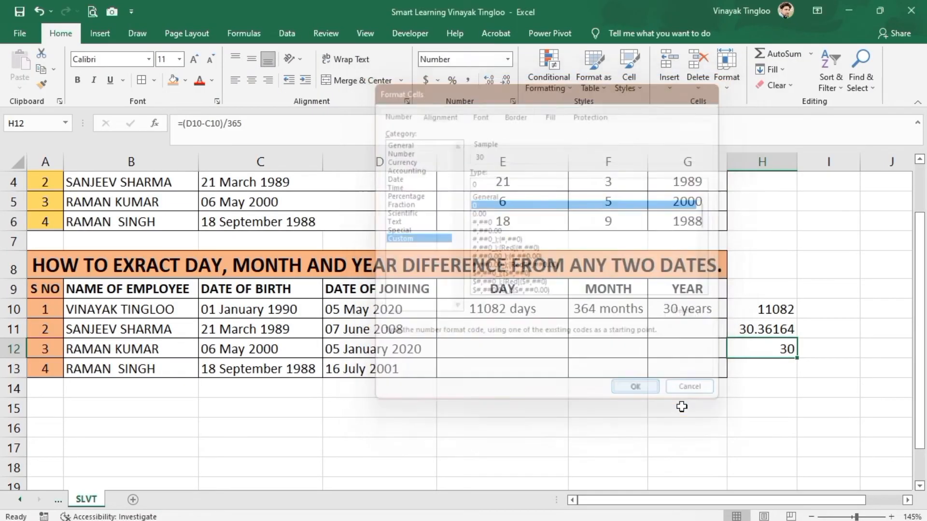
- Clear the helper calculations from H10:H13
left_click_drag(769, 302, 762, 357)
key("Delete")
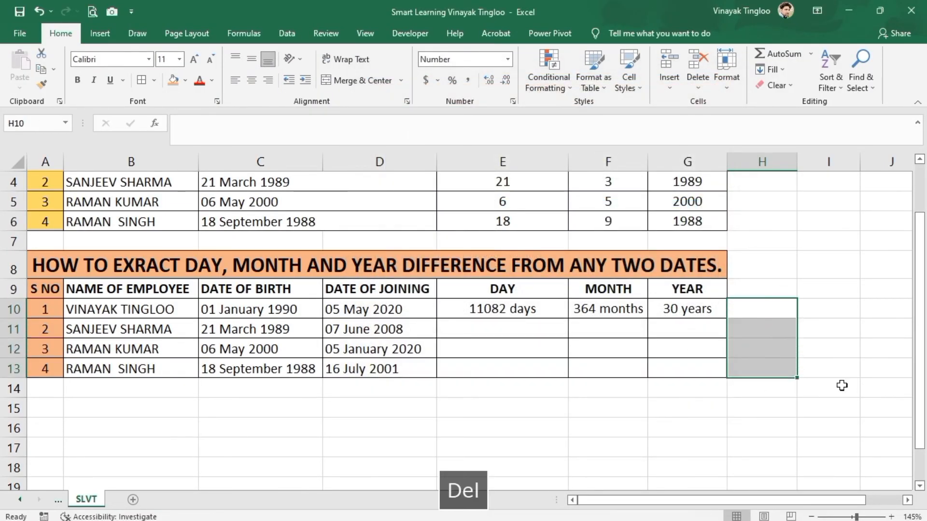
- Fill the E10:G10 day, month and year formulas down to row 13
left_click(503, 306)
left_click_drag(537, 306, 674, 307)
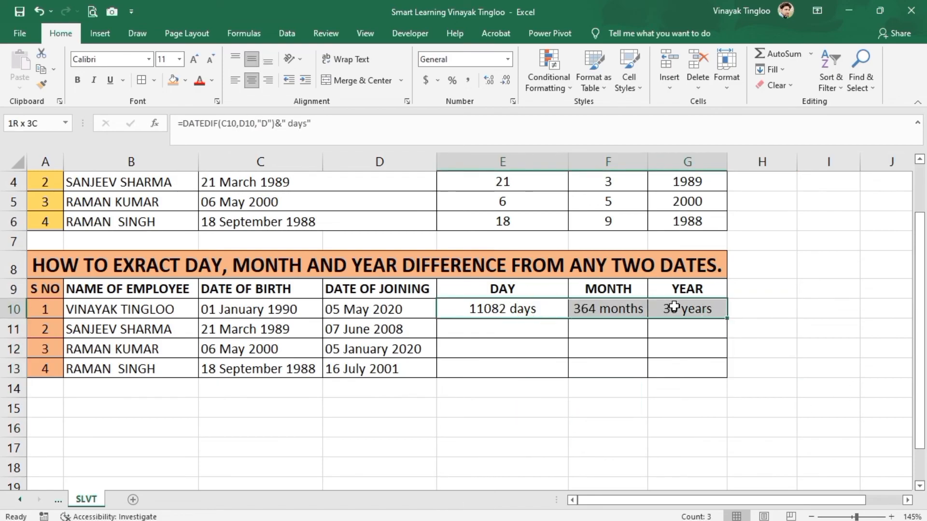
double_click(726, 320)
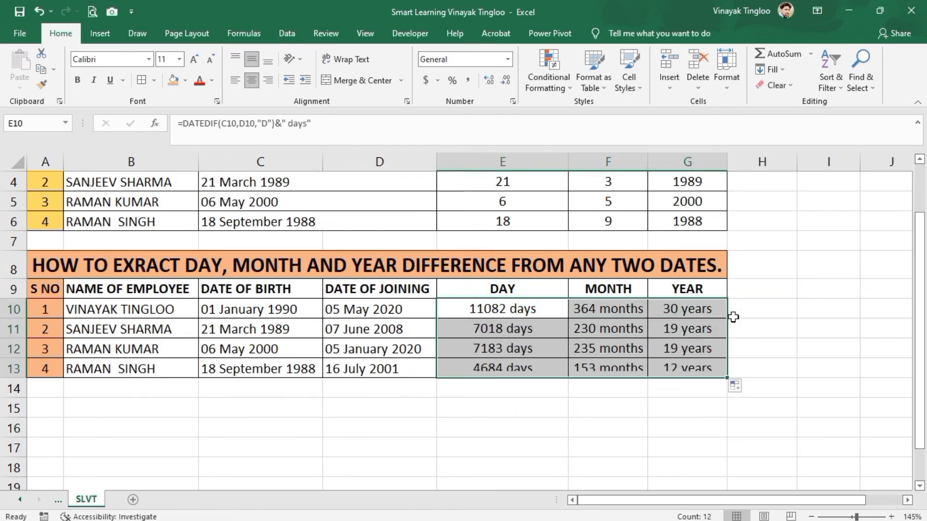
scroll(548, 435, "up", 1)
left_click(553, 437)
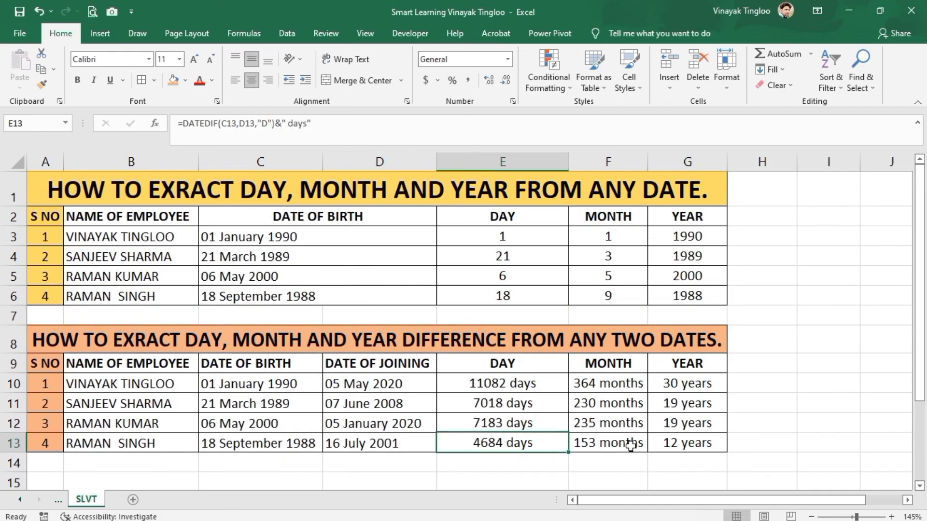